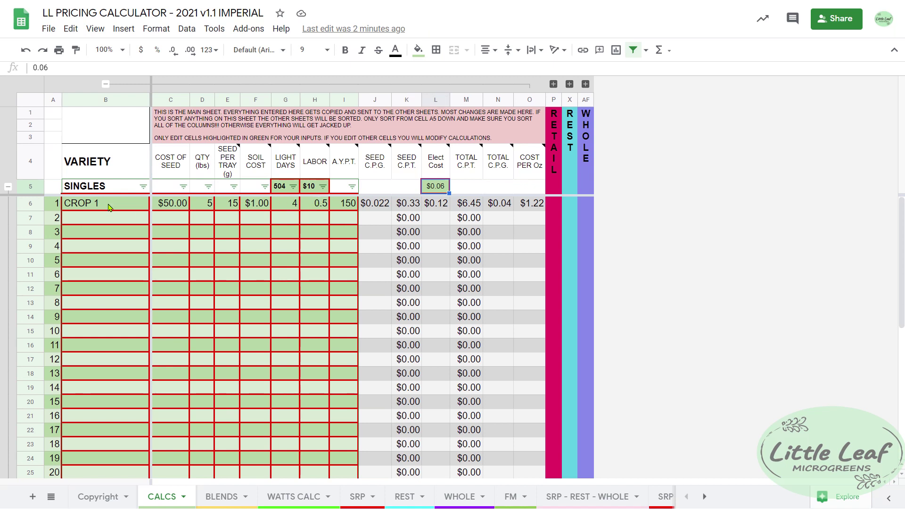
Step: Examine CROP 1's inputs from variety and cost of seed through average yield per tray, plus the electricity rate in the Elect Cost column
left_click_drag(108, 208, 335, 207)
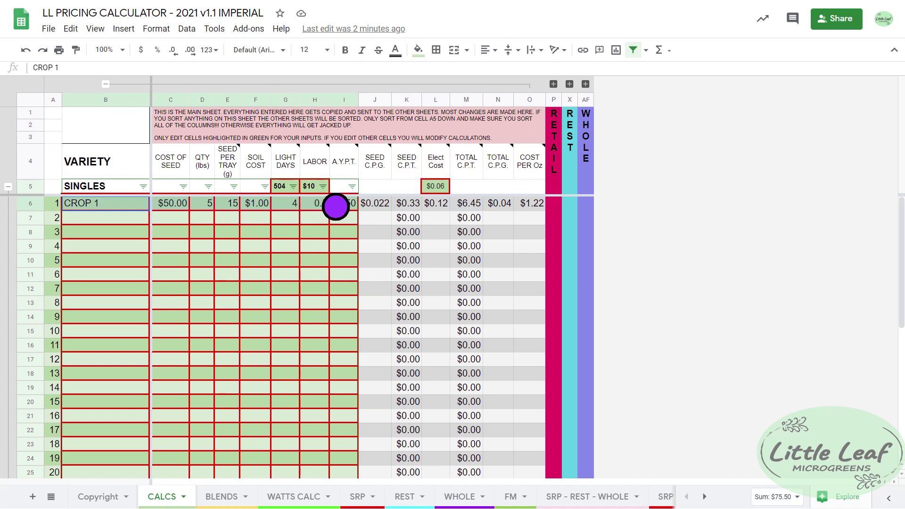
left_click(336, 207)
left_click(117, 206)
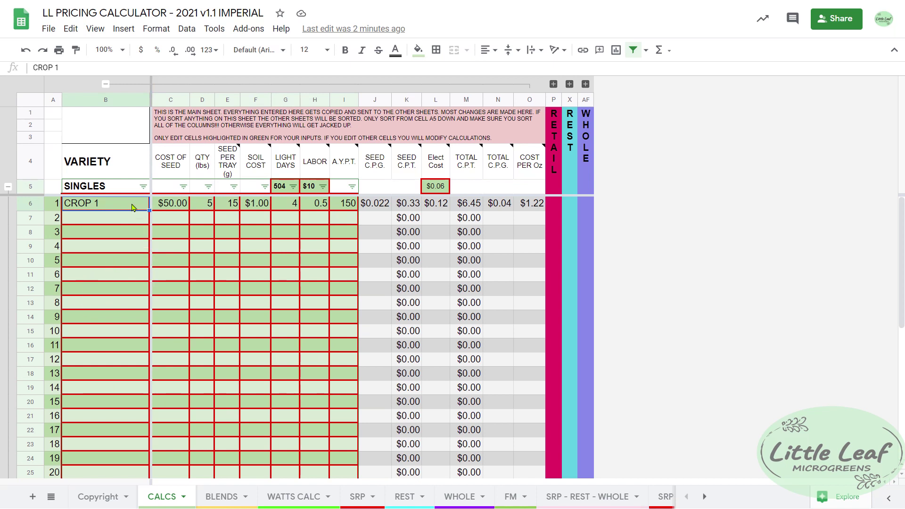
left_click(166, 207)
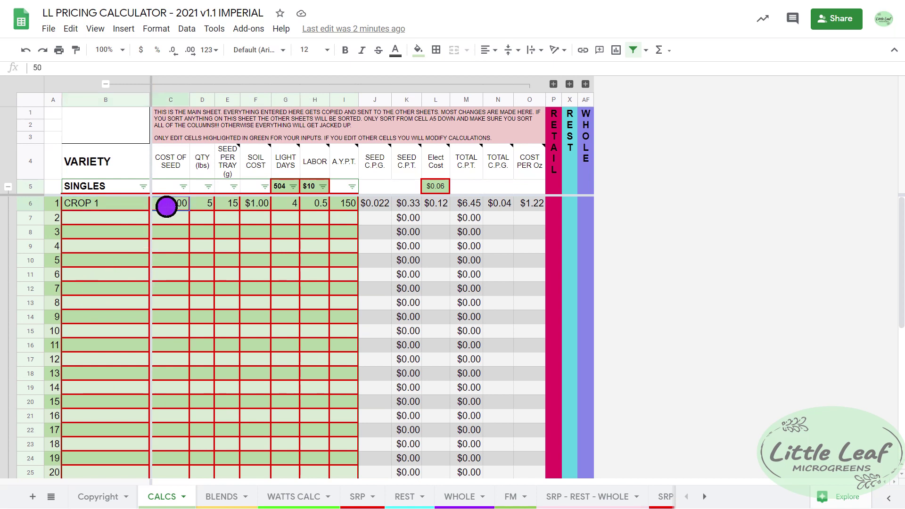
left_click(200, 208)
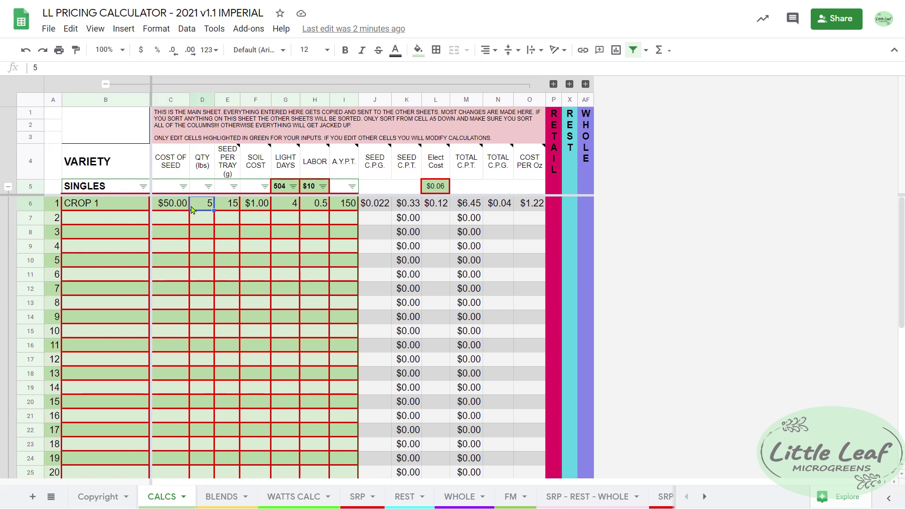
left_click(219, 203)
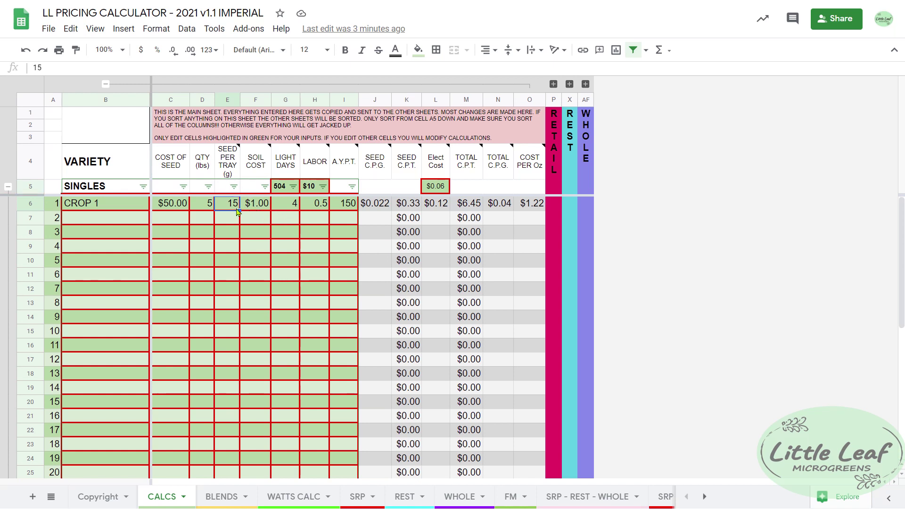
left_click(267, 207)
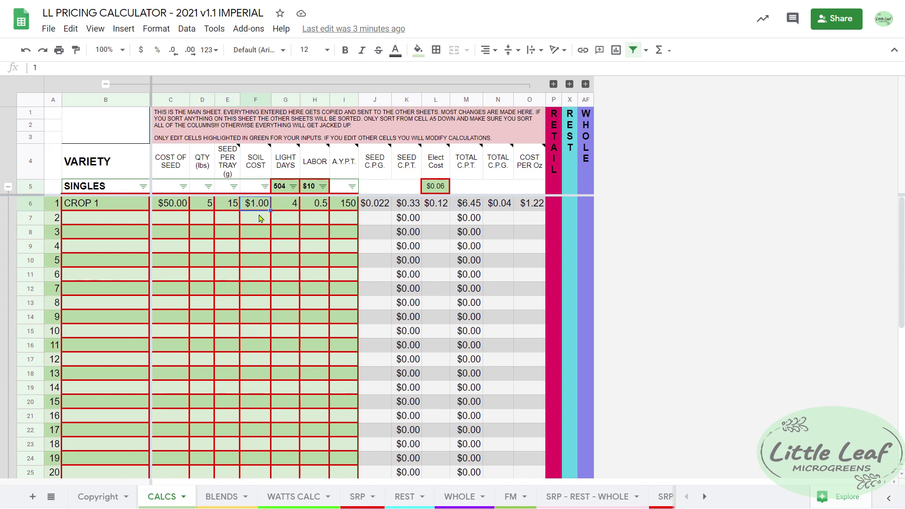
left_click(282, 206)
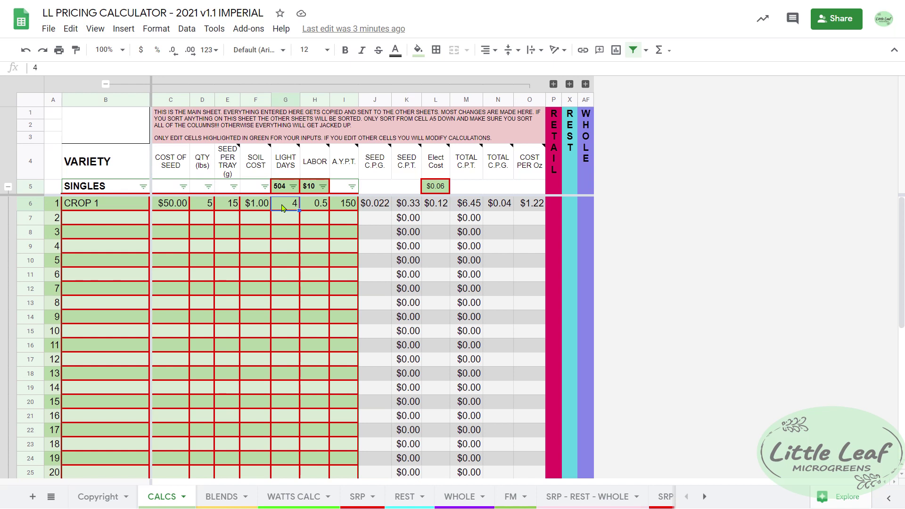
left_click(316, 209)
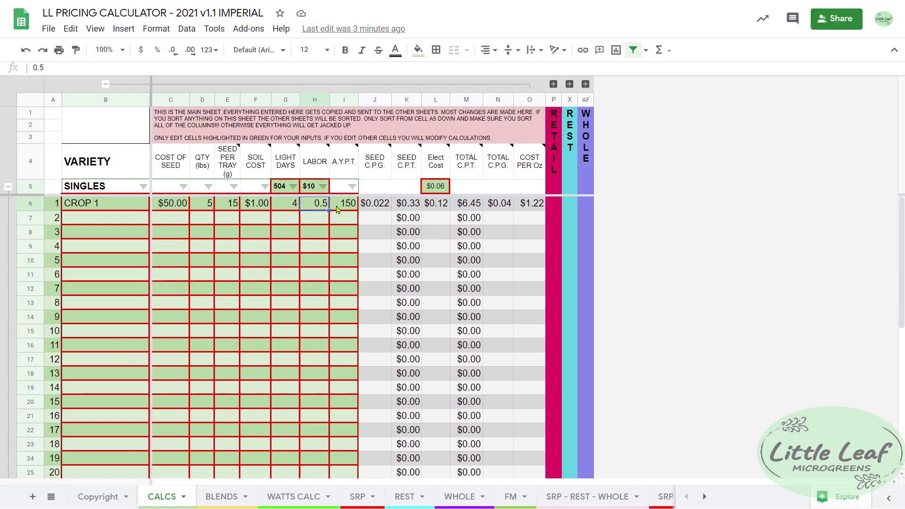
left_click(353, 208)
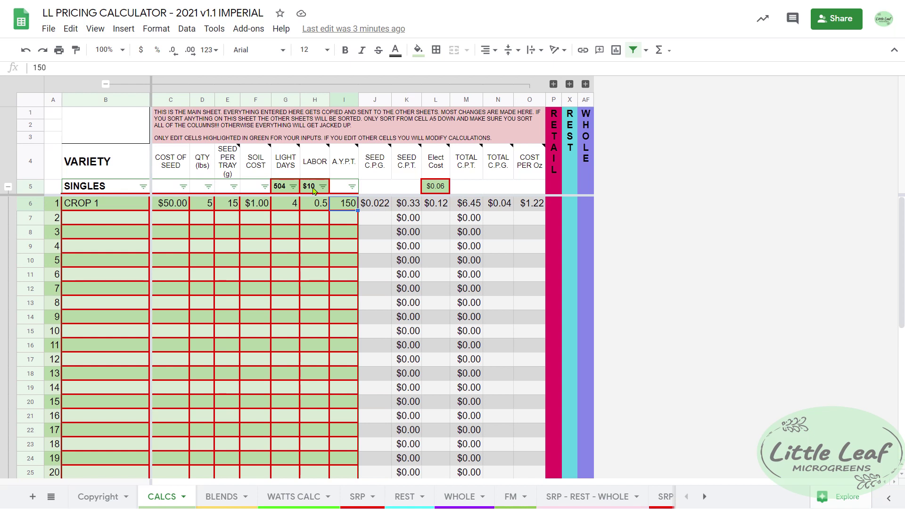
left_click(437, 188)
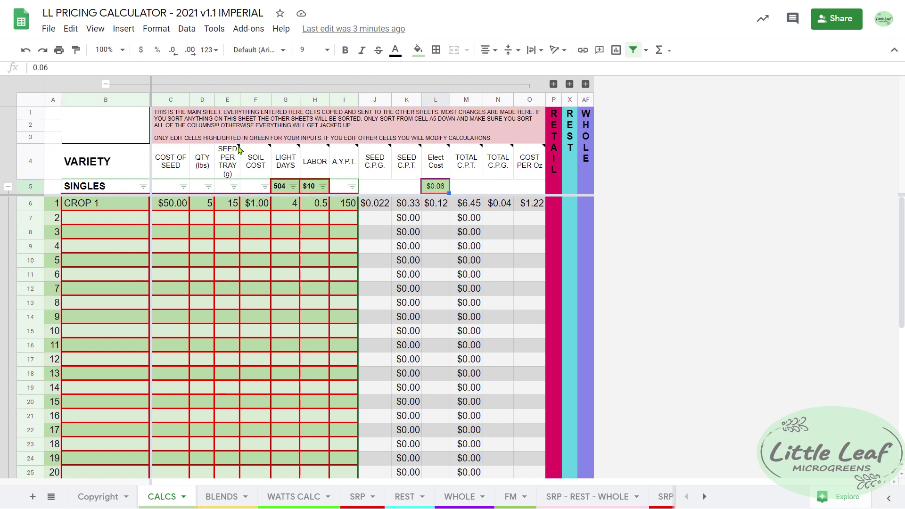
Step: Read the header notes for seed per tray, labor, seed cost per gram, average yield per tray and light days
mouse_move(239, 149)
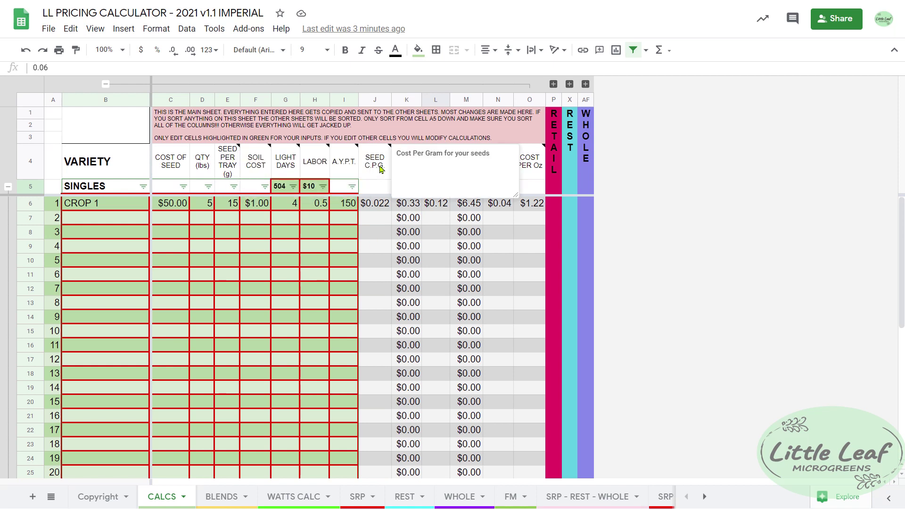
mouse_move(322, 168)
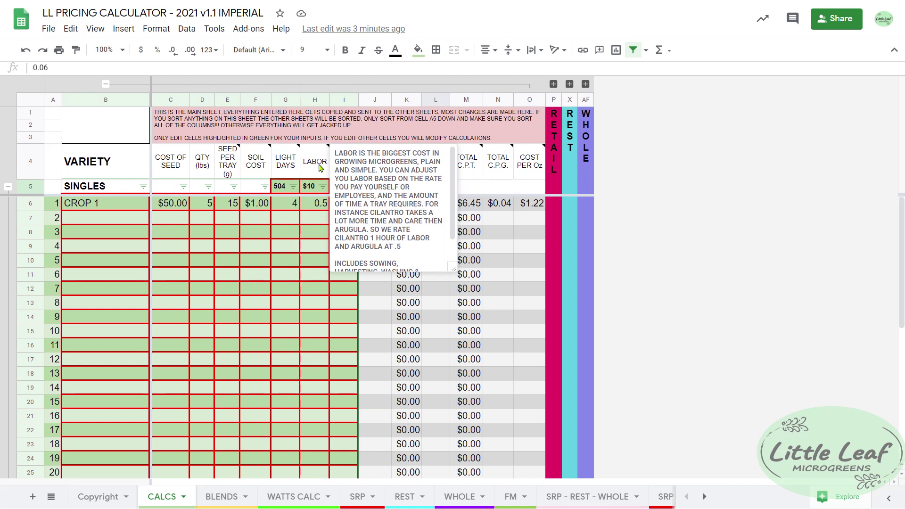
mouse_move(236, 165)
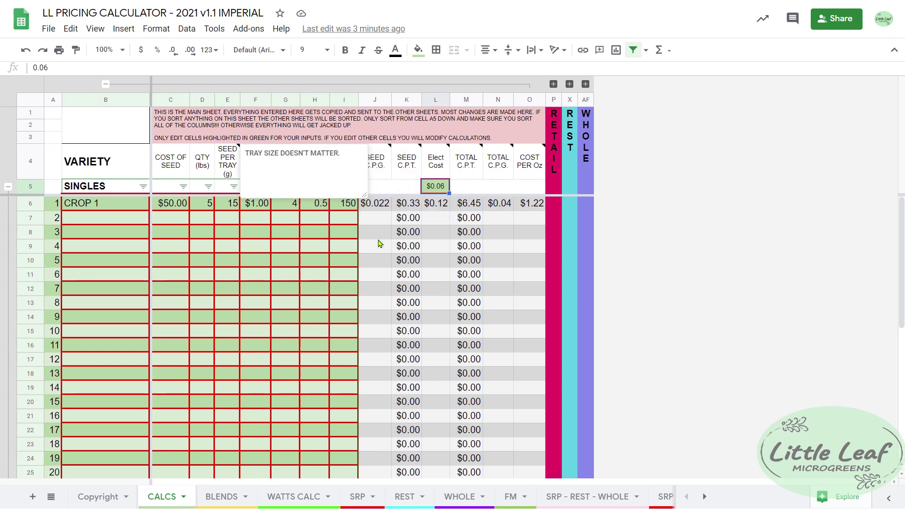
mouse_move(379, 165)
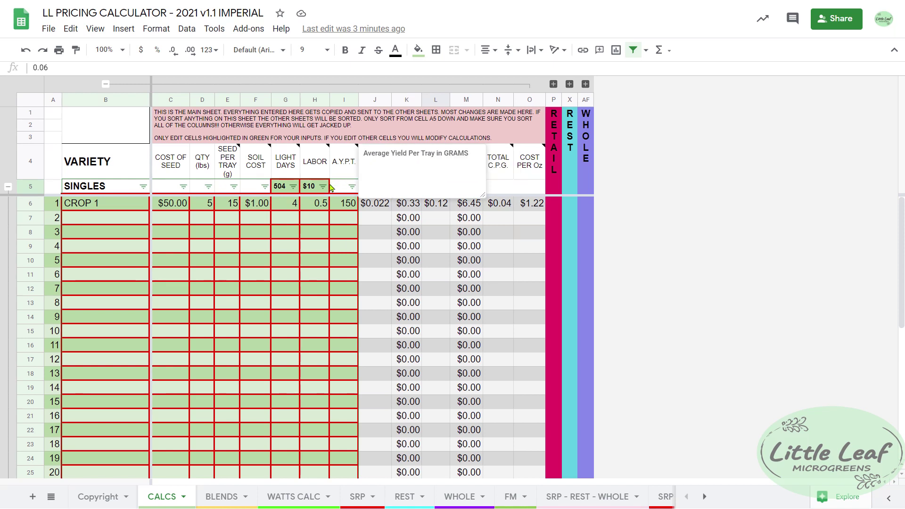
mouse_move(293, 165)
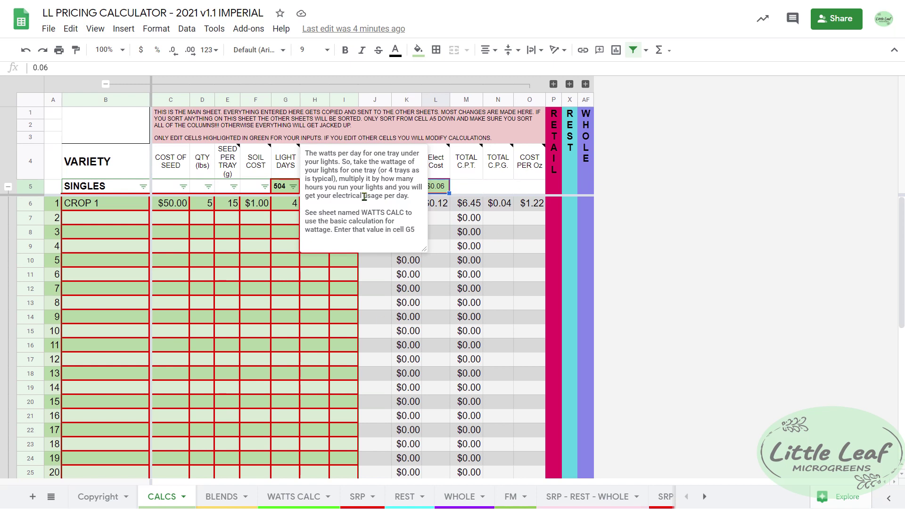
Step: Enter CROP 2 as the second variety, with seed cost 100, quantity 5 lbs and 15 g of seed per tray
left_click(123, 224)
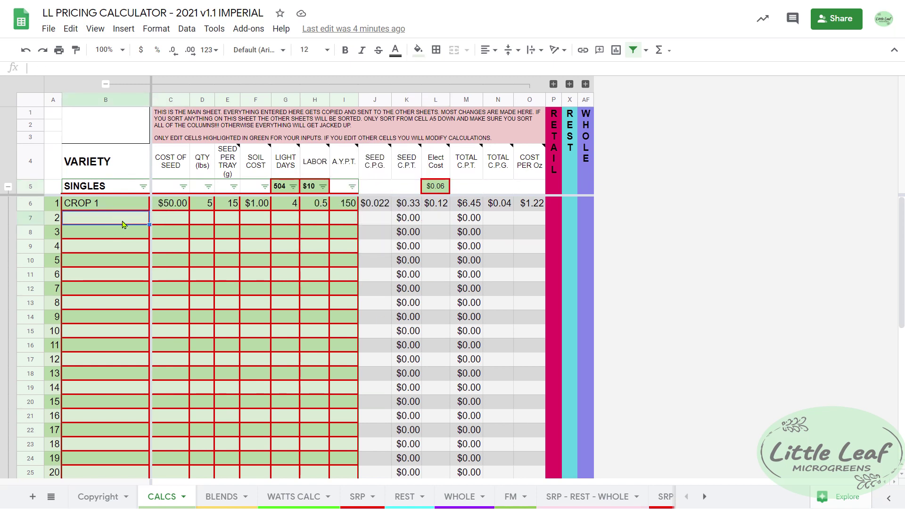
type("CROP ")
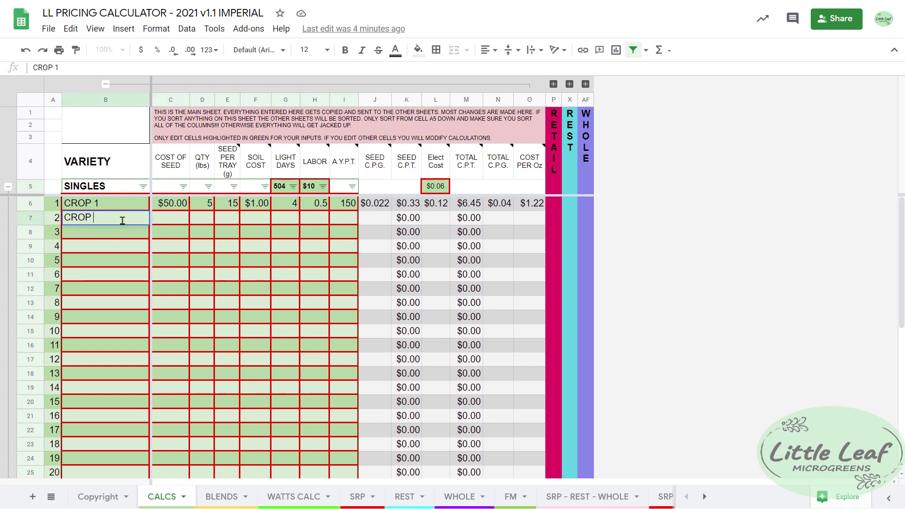
type("2")
key("Tab")
type("100")
key("Tab")
type("5")
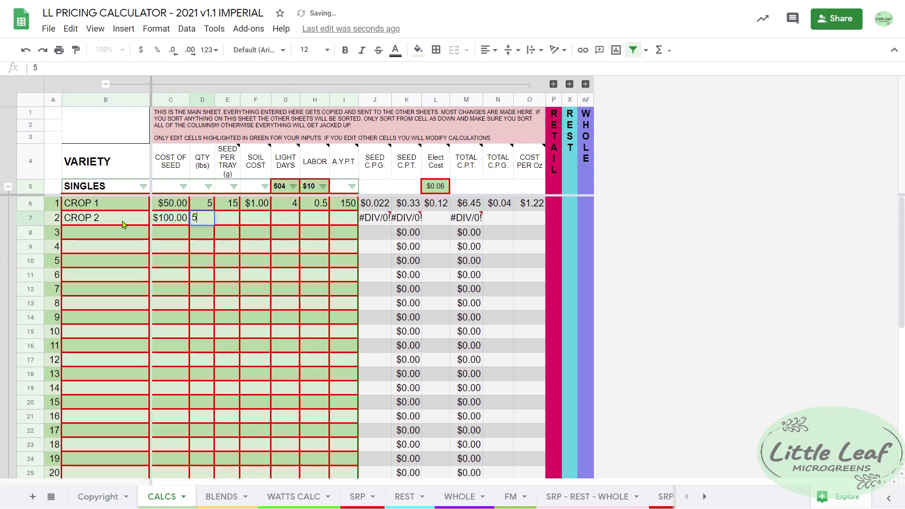
key("Tab")
type("15")
key("Tab")
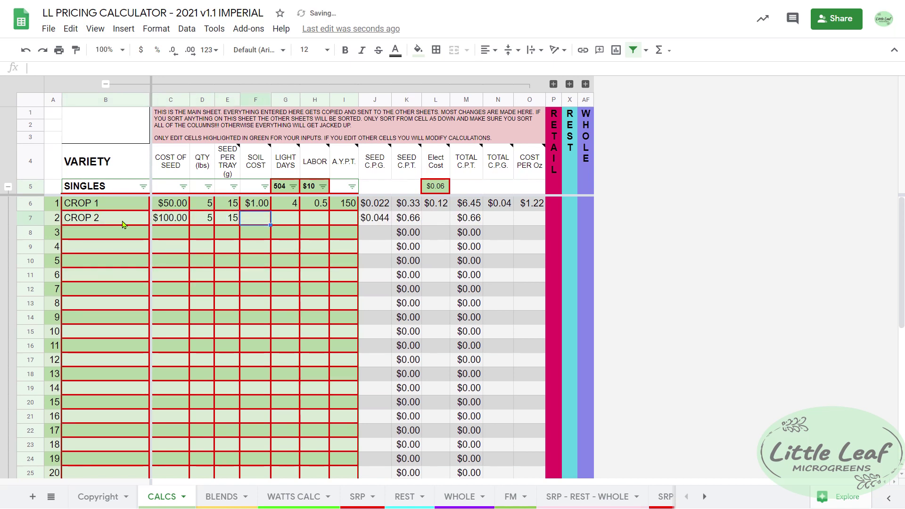
Step: Complete the CROP 2 row with soil cost 1, light days 5, labor 0.5 and average yield per tray 100
type("1")
key("Tab")
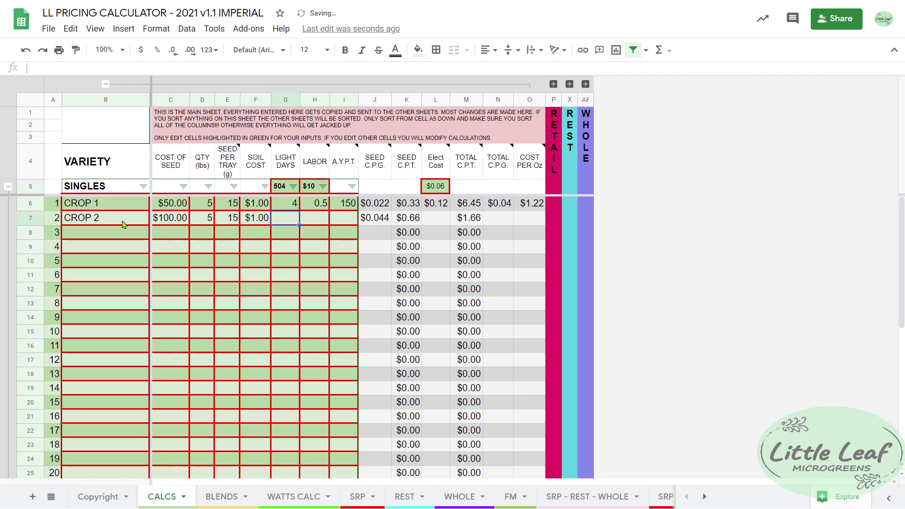
type("5")
key("Tab")
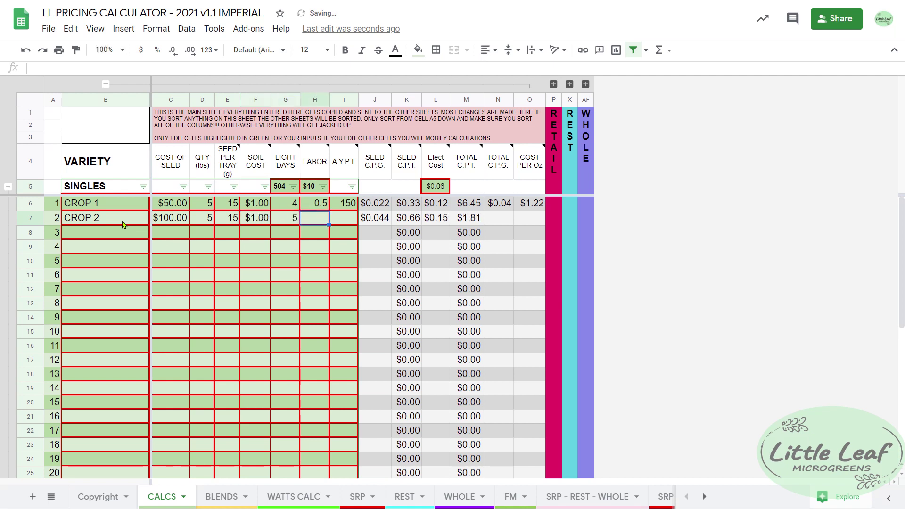
type("0.5")
key("Tab")
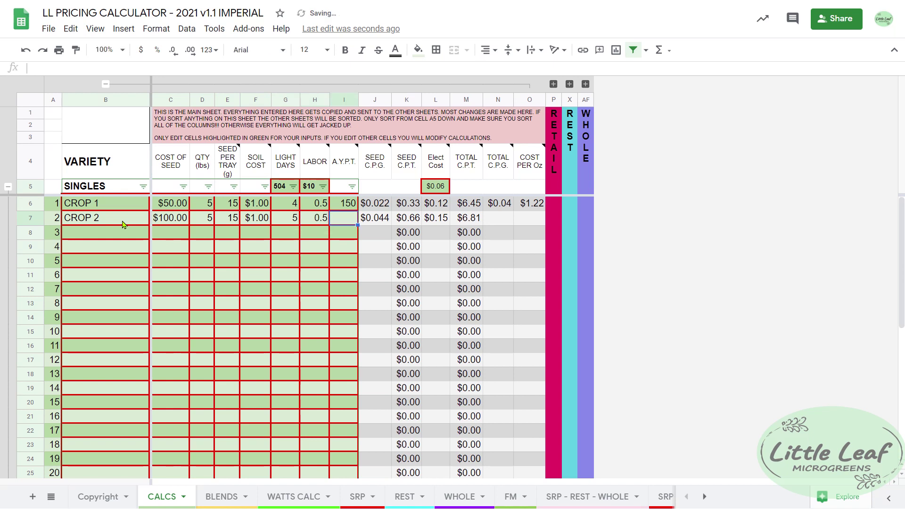
type("2")
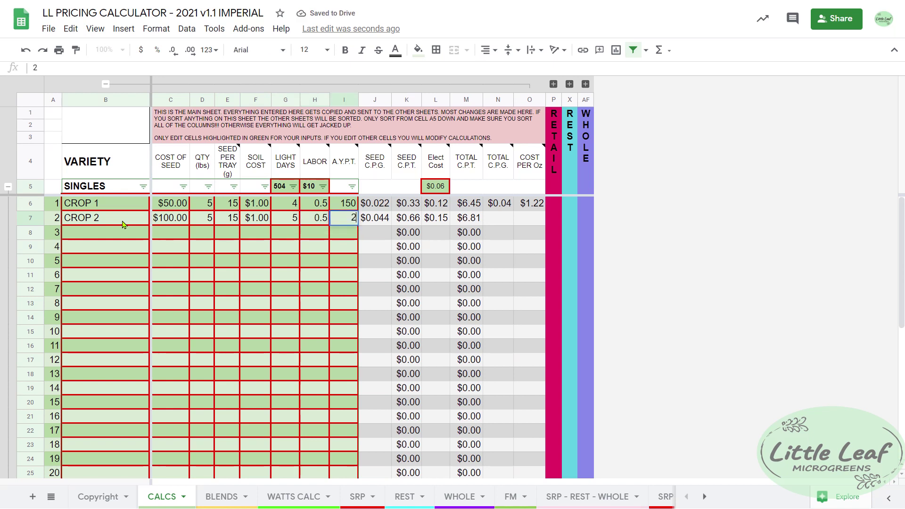
type("100")
key("Tab")
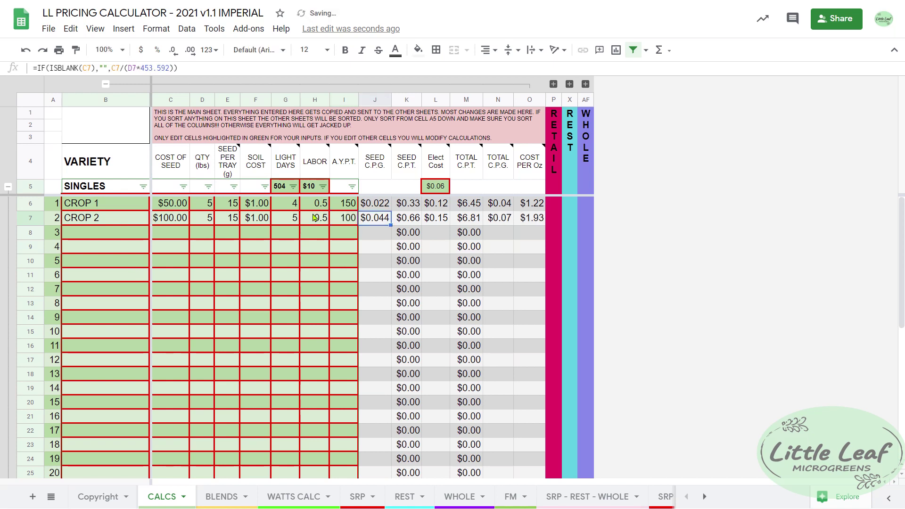
Step: Examine CROP 2's calculated costs from seed cost per gram to cost per ounce, including the light wattage and electricity rate inputs
left_click(383, 219)
left_click(410, 220)
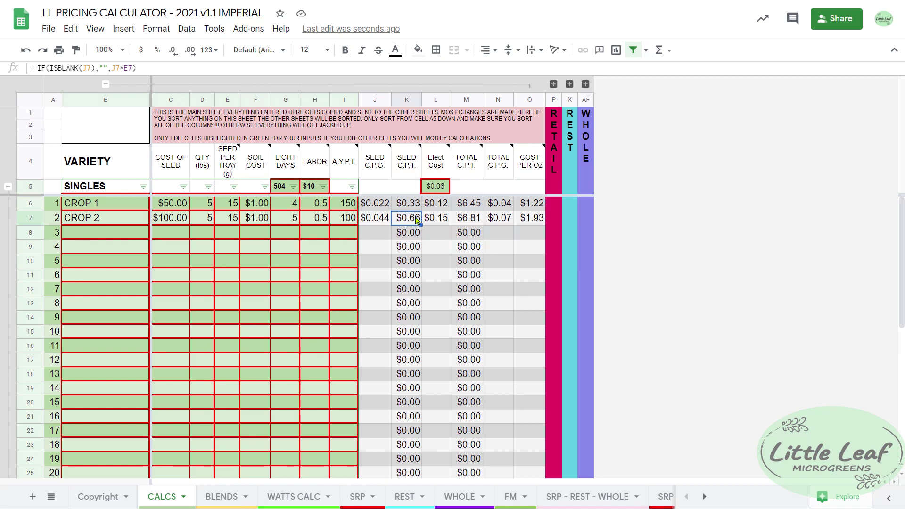
left_click(443, 224)
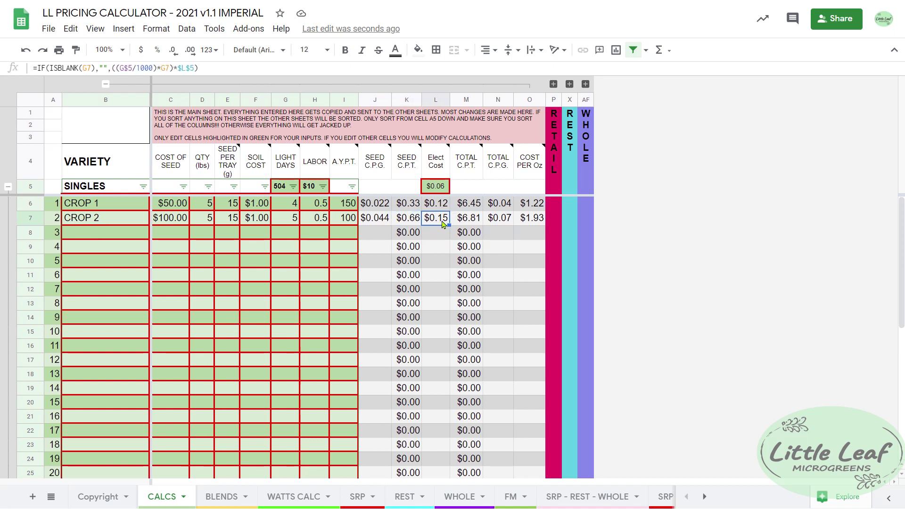
left_click(295, 220)
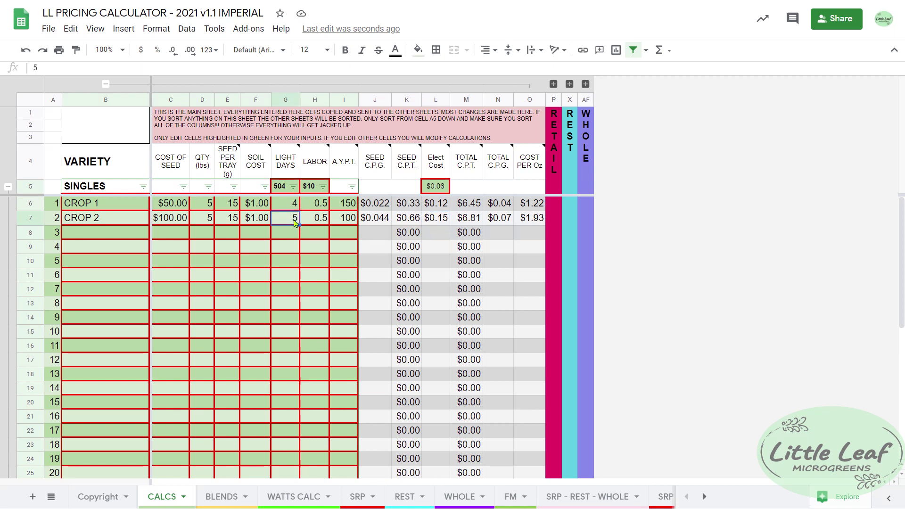
left_click(284, 192)
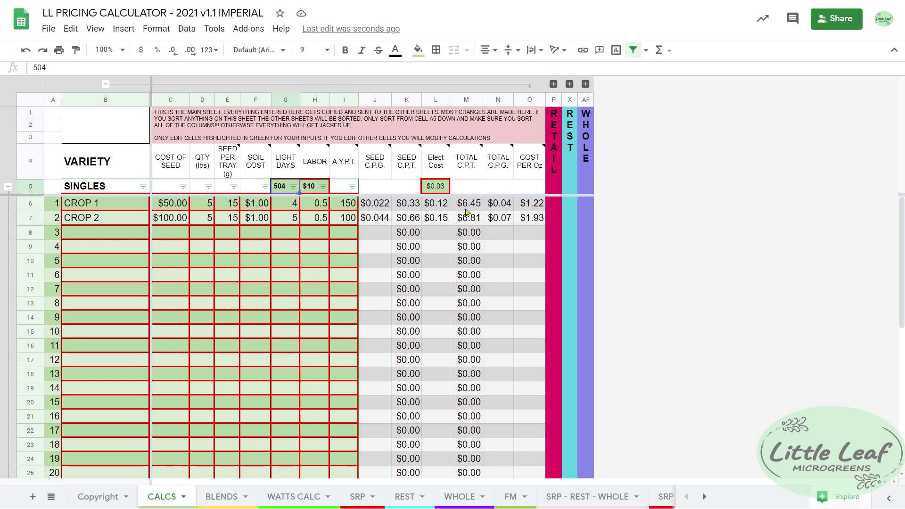
left_click(435, 186)
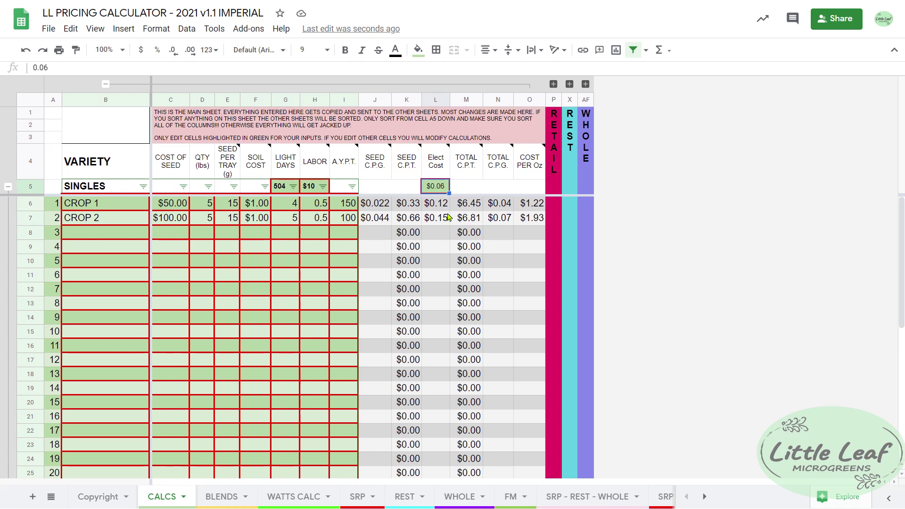
left_click(474, 221)
mouse_move(476, 165)
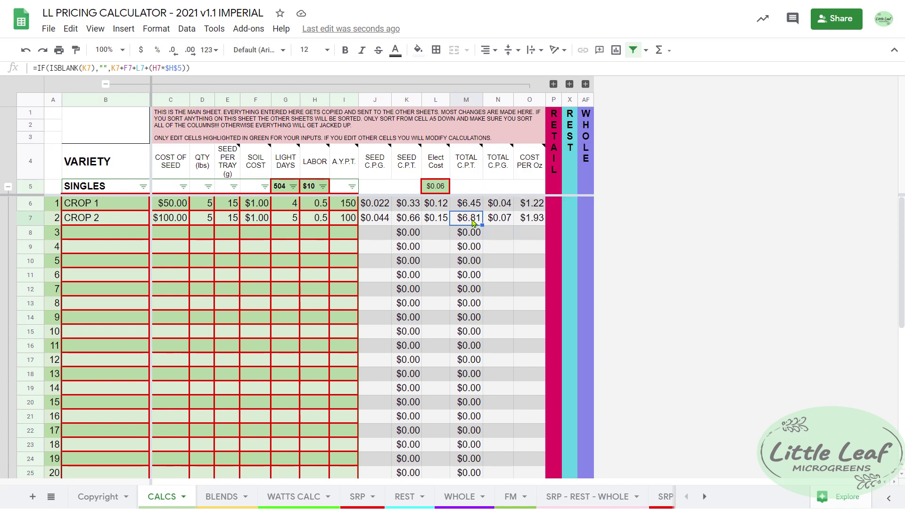
left_click(503, 223)
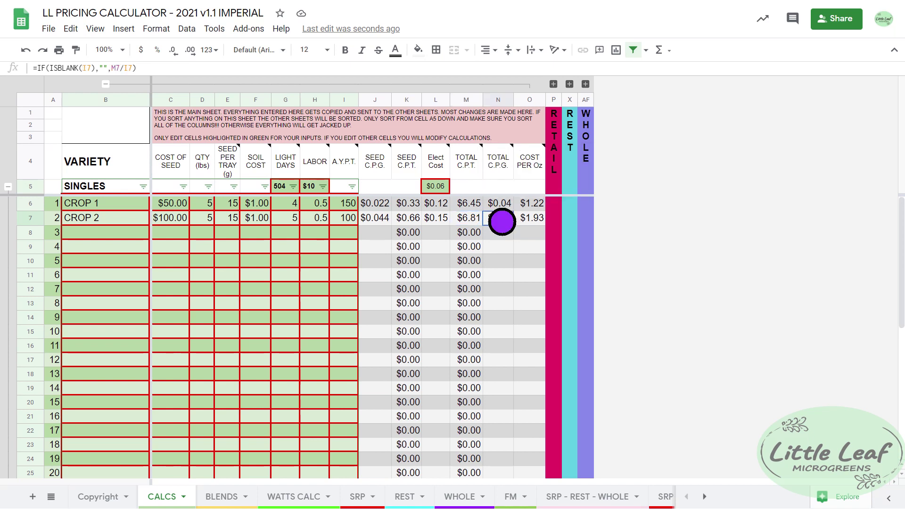
left_click(522, 219)
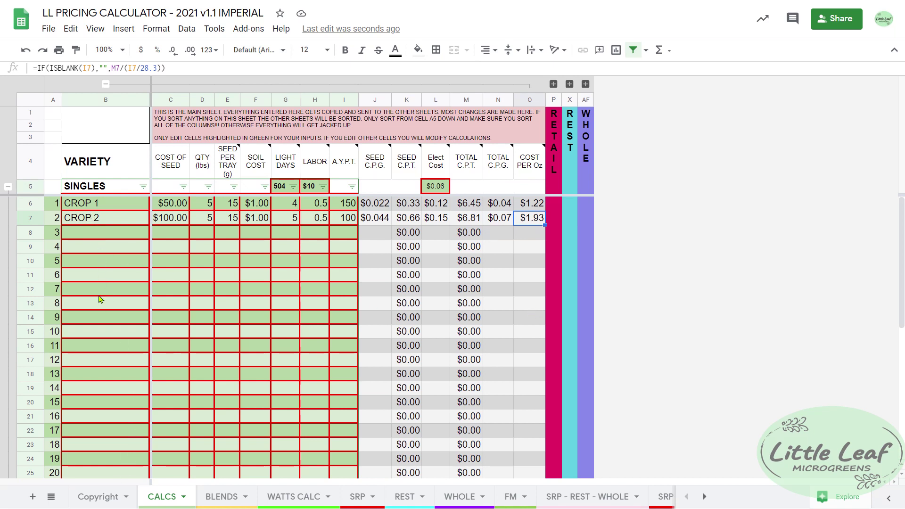
Step: Sort the SINGLES variety column in Z → A order
left_click(143, 187)
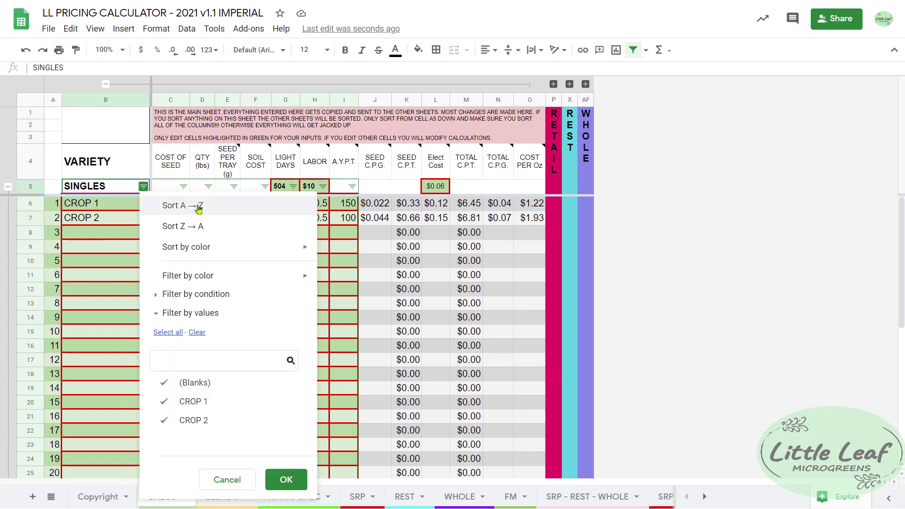
left_click(204, 226)
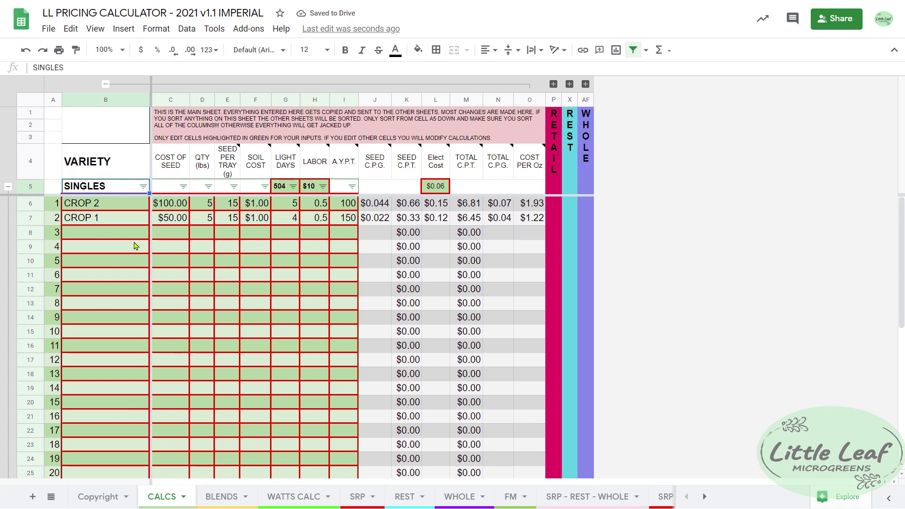
Step: Collapse the crop input and cost columns and expand the RETAIL column group
left_click(143, 185)
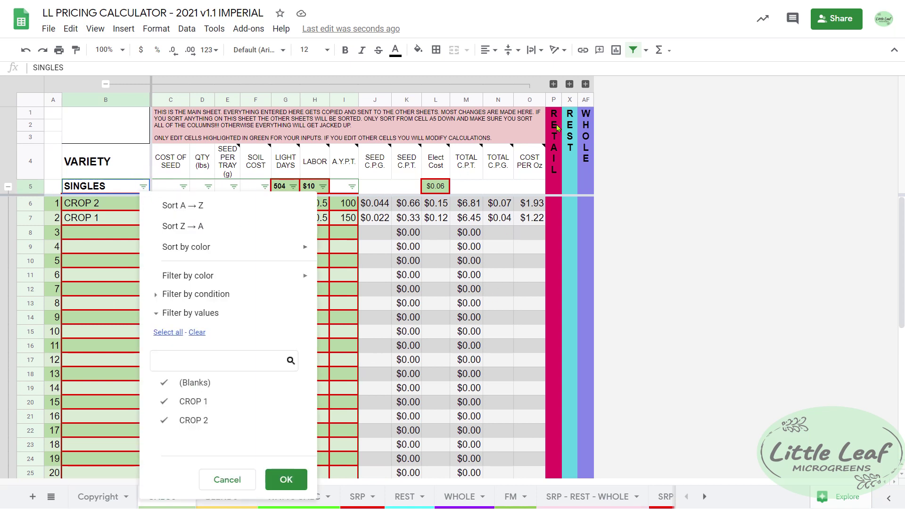
left_click(461, 84)
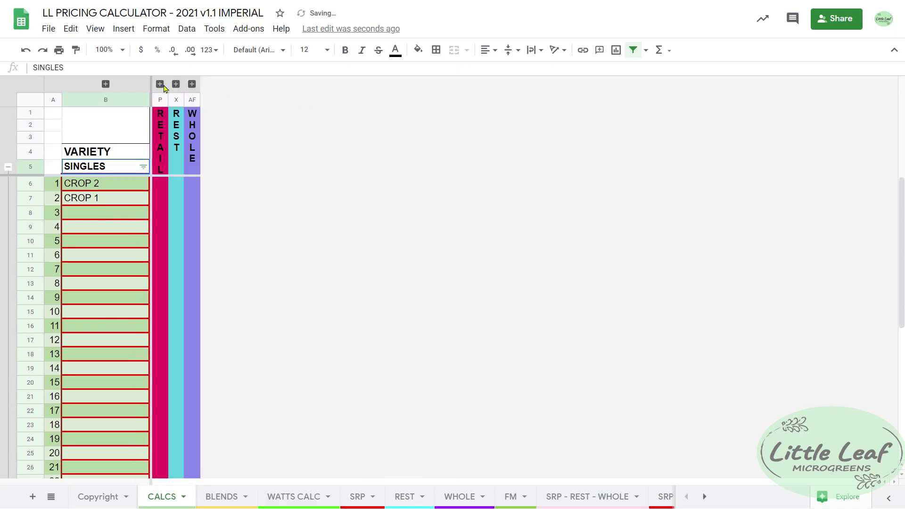
left_click(160, 84)
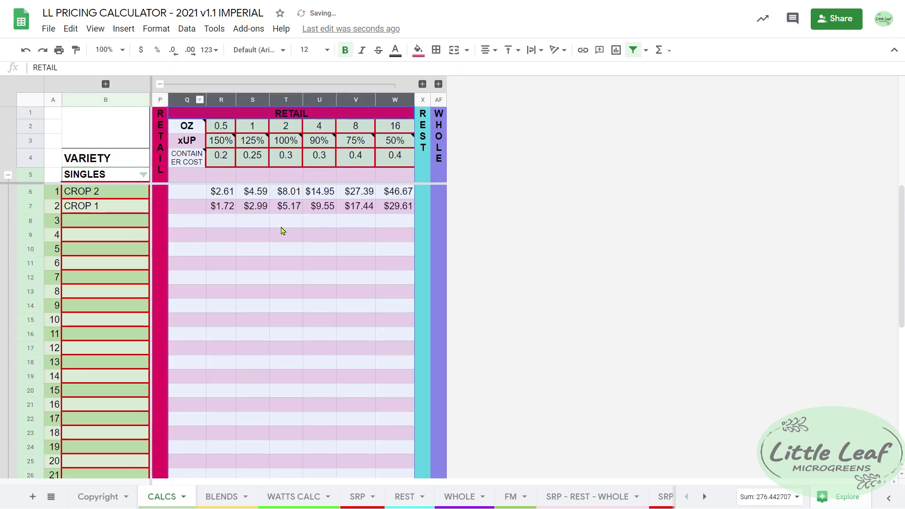
Step: Examine the RETAIL package sizes in ounces, the first size's markup, and the container cost for each size
left_click(222, 124)
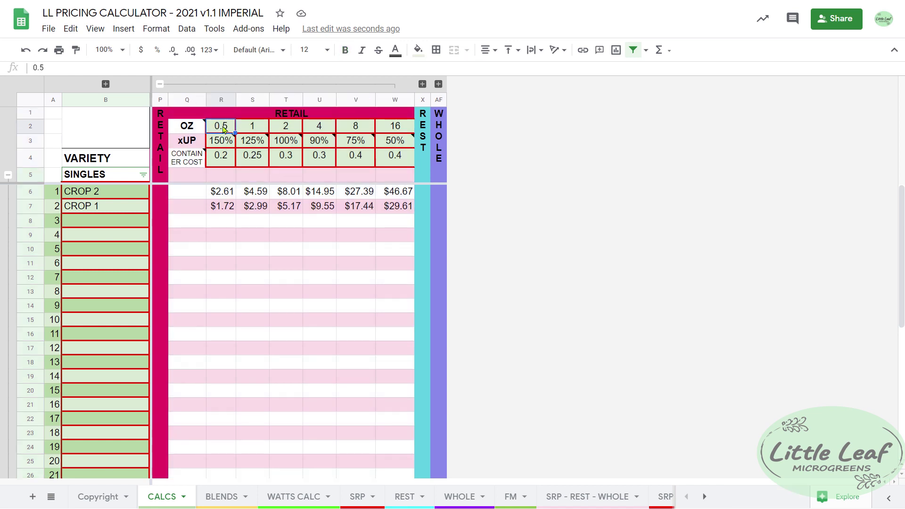
left_click(260, 132)
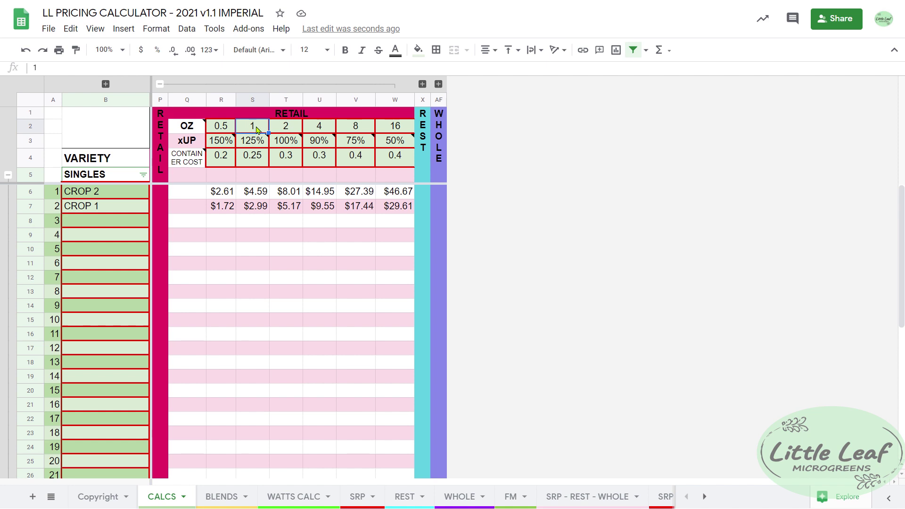
left_click(291, 132)
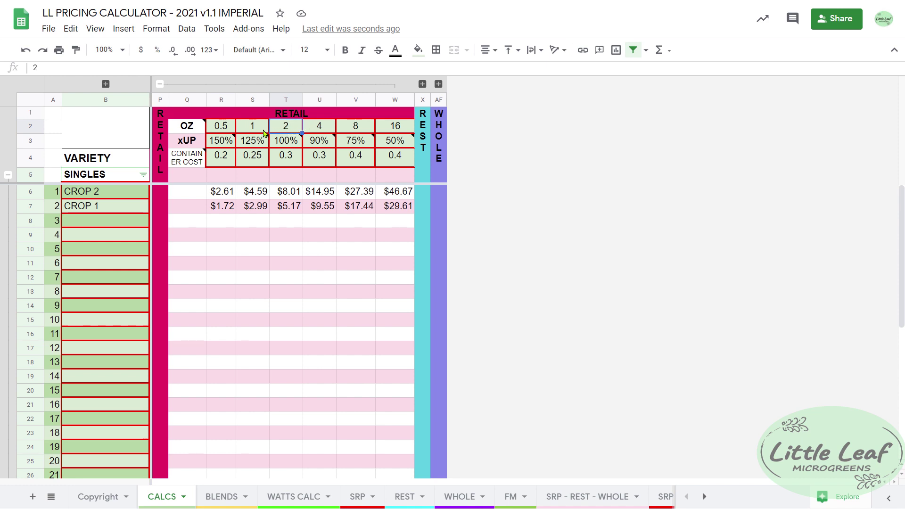
left_click(323, 124)
left_click(357, 124)
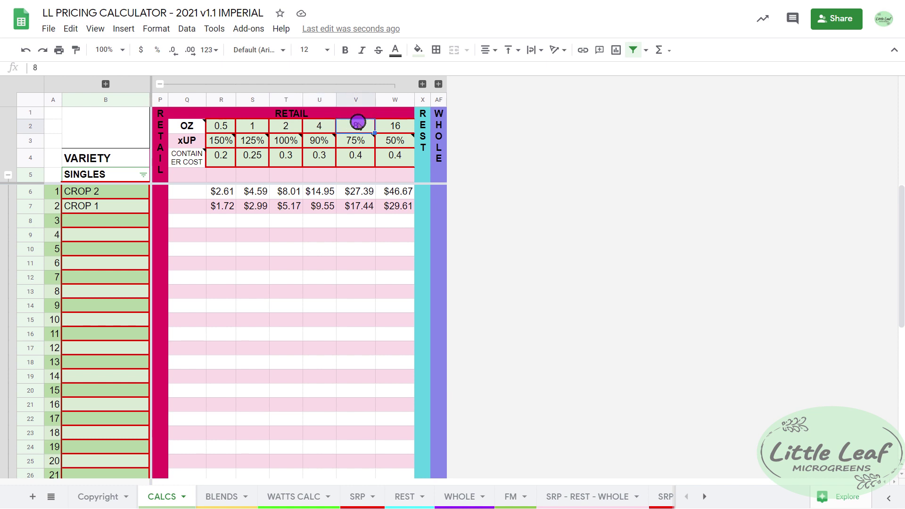
left_click(218, 141)
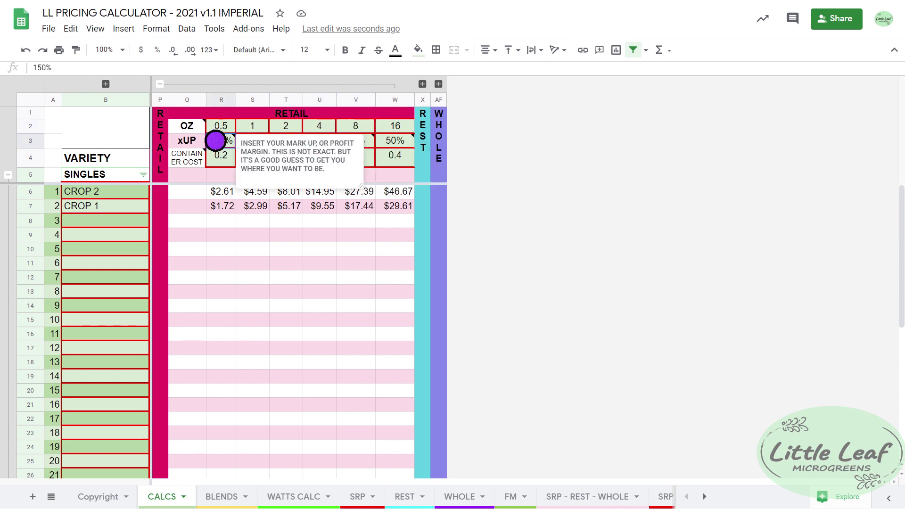
left_click(217, 159)
left_click(257, 156)
left_click(286, 156)
left_click(321, 155)
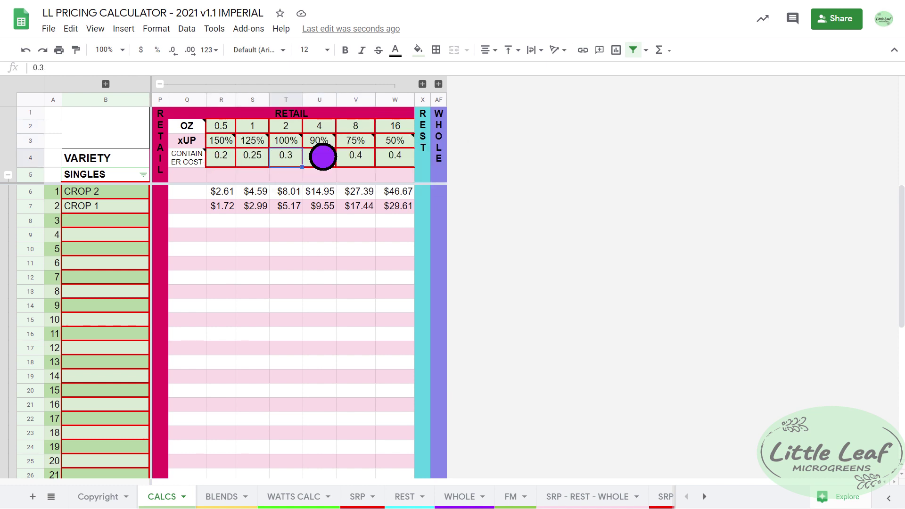
left_click(350, 156)
left_click(384, 154)
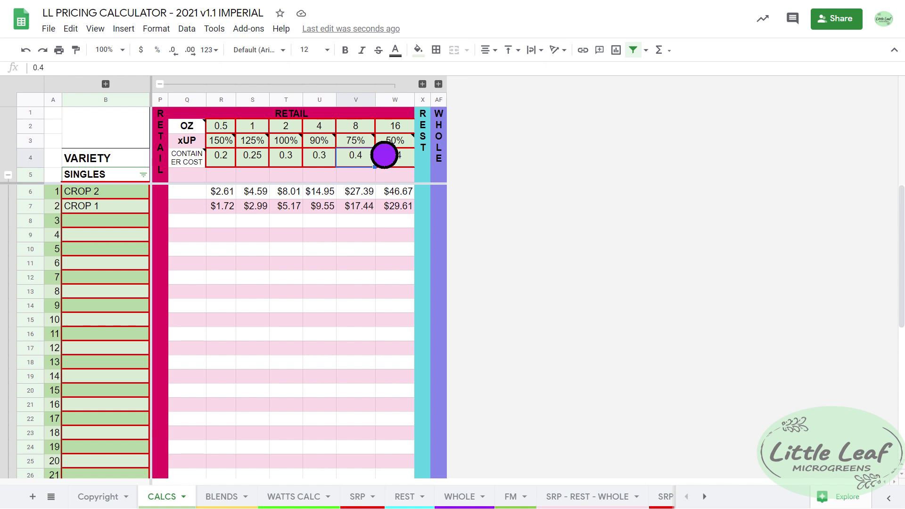
Step: Examine the RETAIL xUP markup percentages and their note, comparing the 0.5 oz and 16 oz packages
left_click(225, 147)
left_click(188, 144)
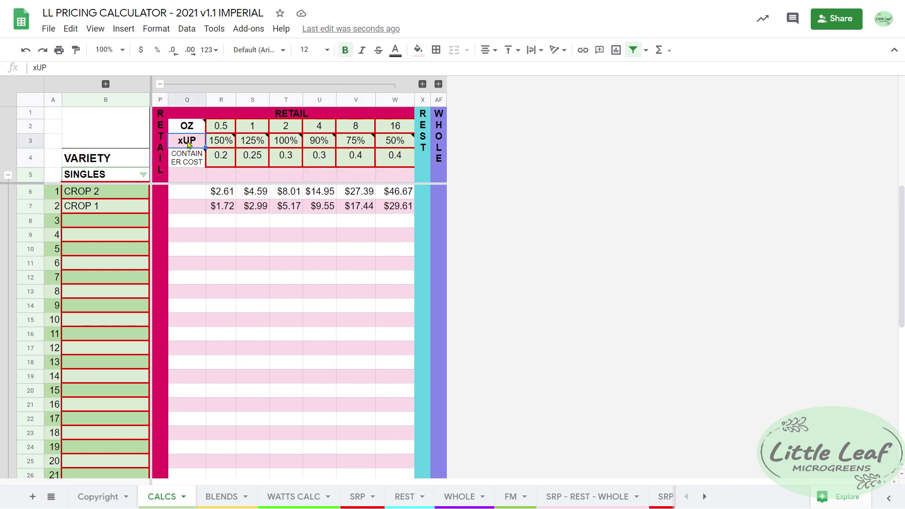
left_click(223, 145)
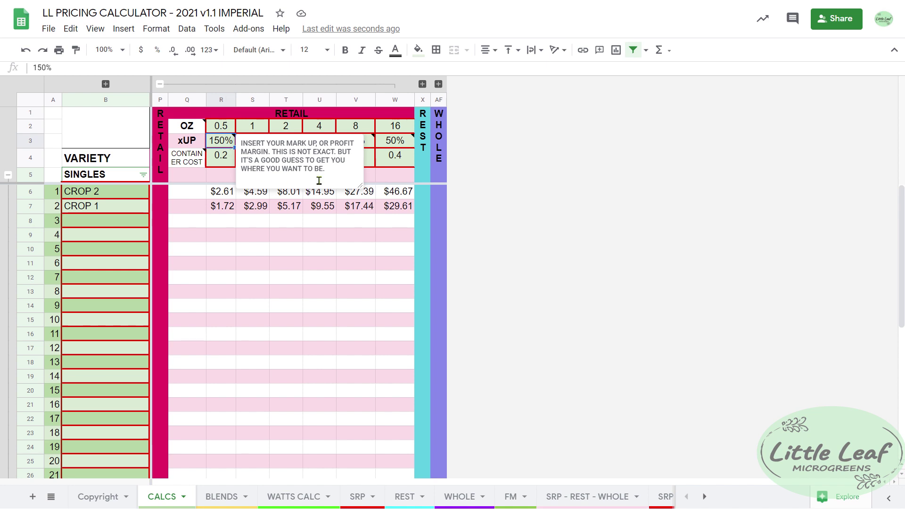
left_click(401, 144)
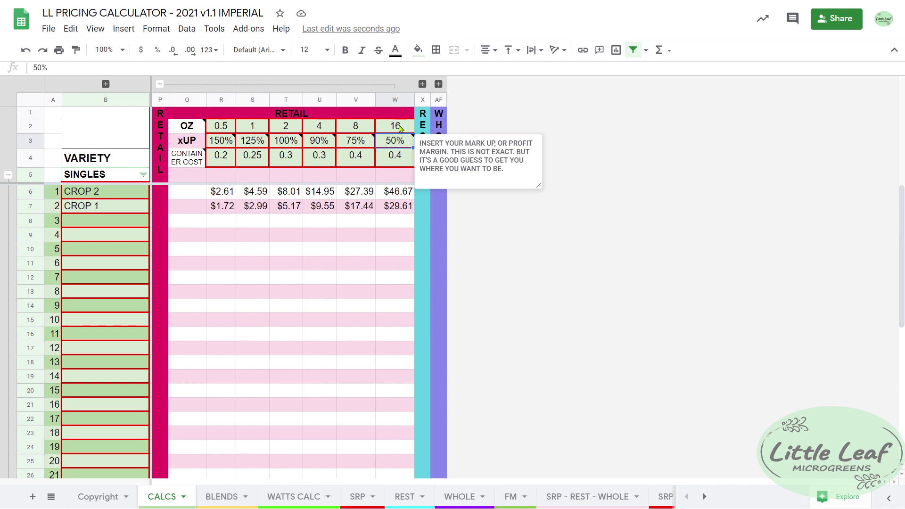
left_click(400, 127)
left_click(398, 140)
left_click(224, 145)
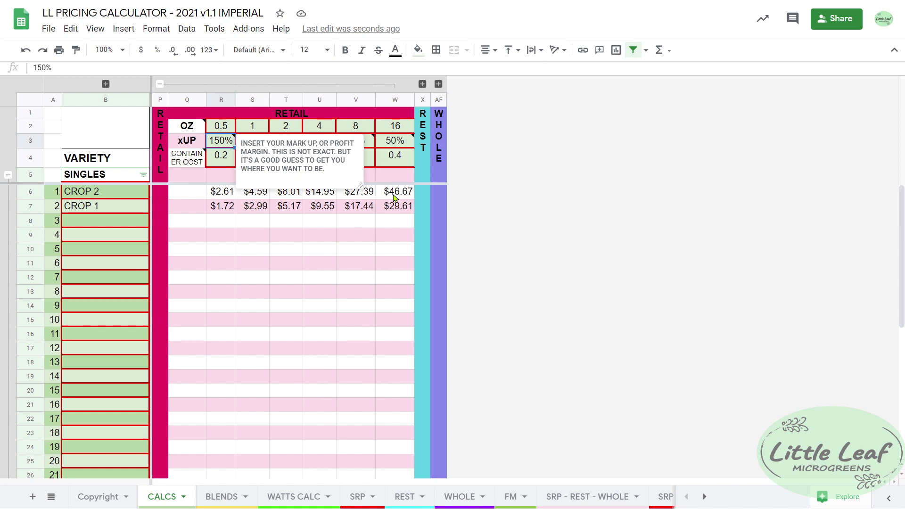
left_click(404, 143)
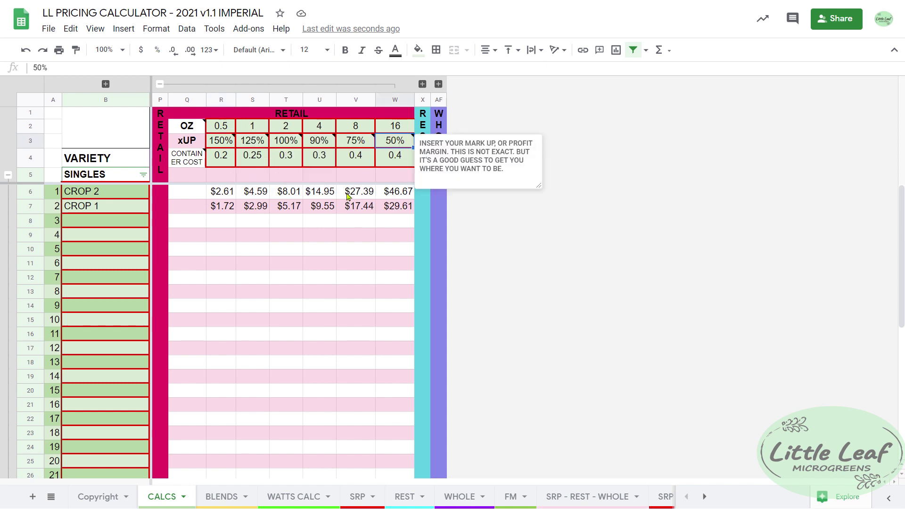
Step: Expand the RESTAURANTS column group and collapse the RETAIL group
left_click(423, 84)
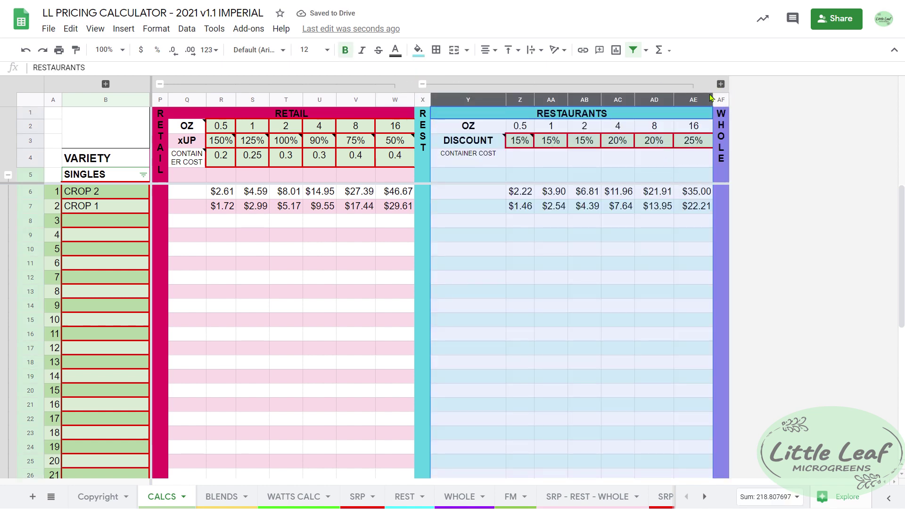
left_click(161, 132)
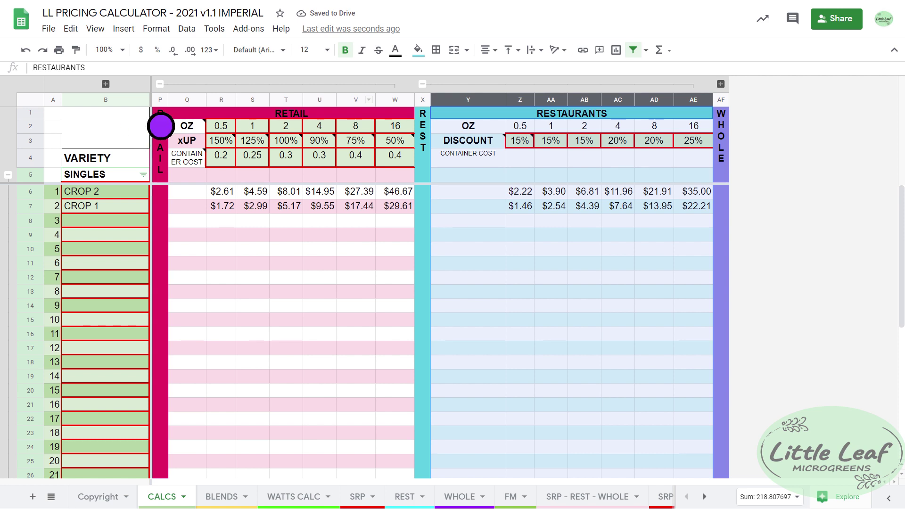
left_click(424, 144)
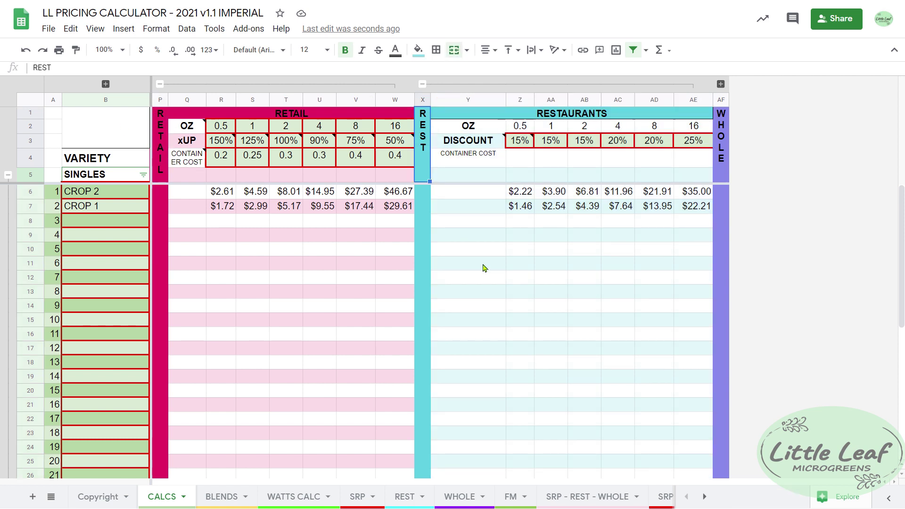
left_click(160, 84)
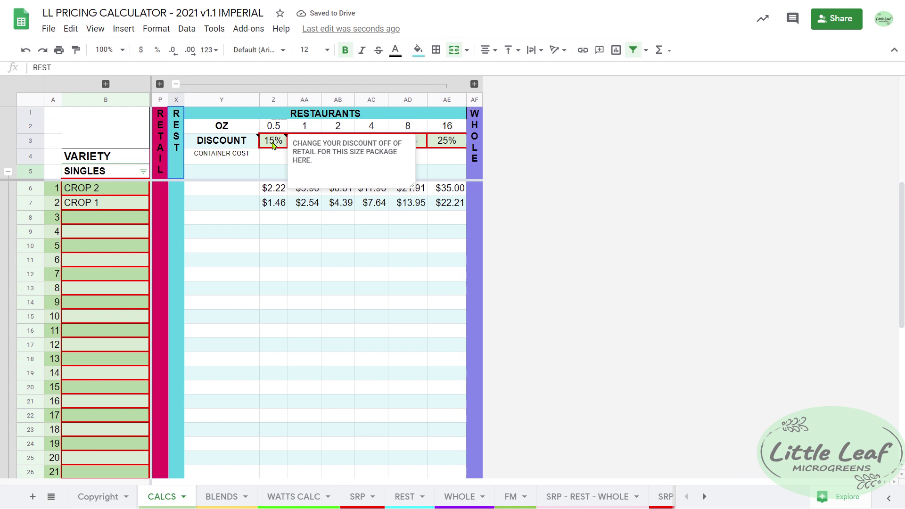
Step: Examine the RESTAURANTS discount for each package size and the discounted prices of CROP 2 and CROP 1
left_click(315, 144)
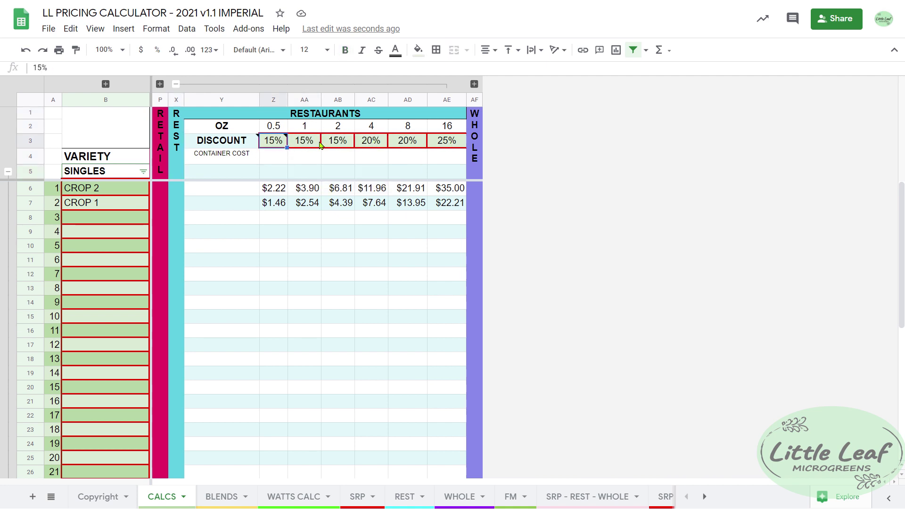
left_click(346, 143)
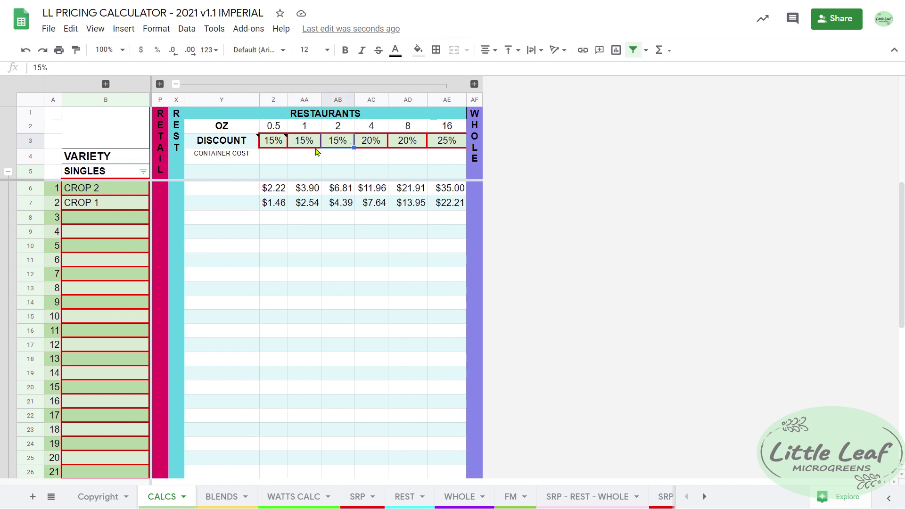
left_click(379, 147)
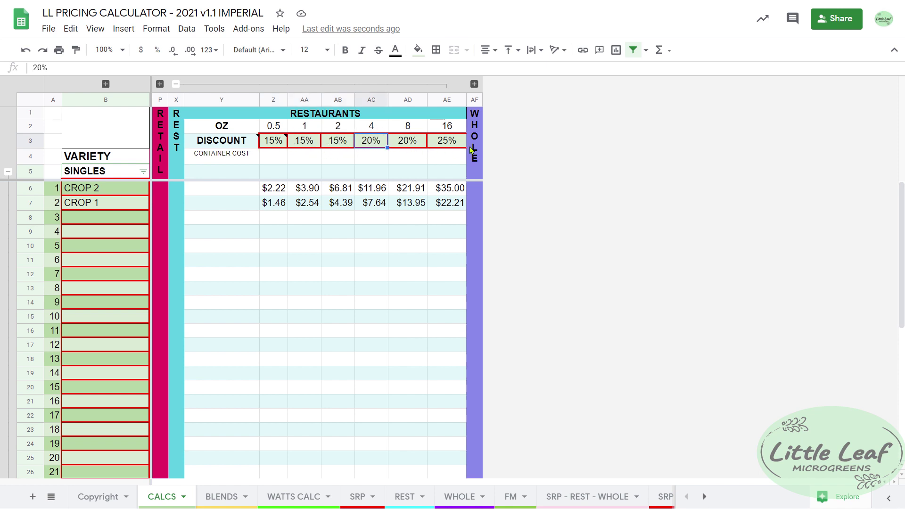
key("Right")
key("Right")
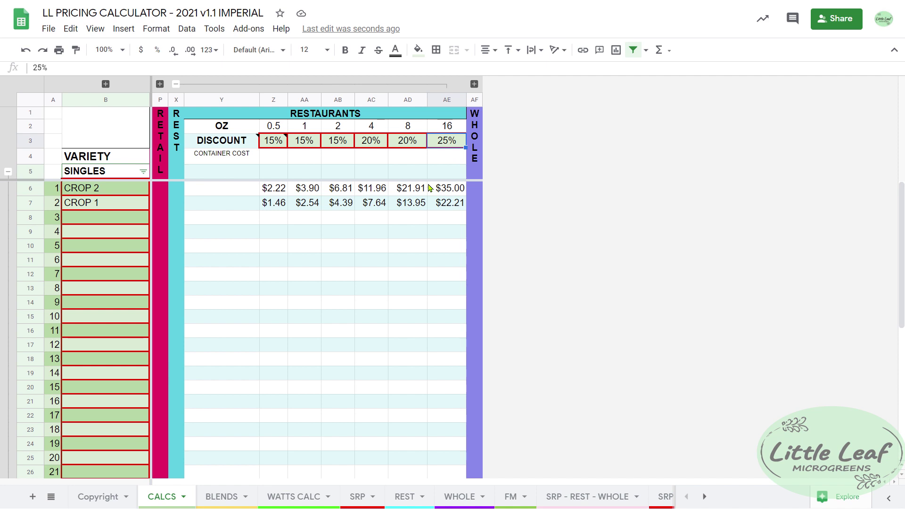
left_click_drag(275, 194, 449, 204)
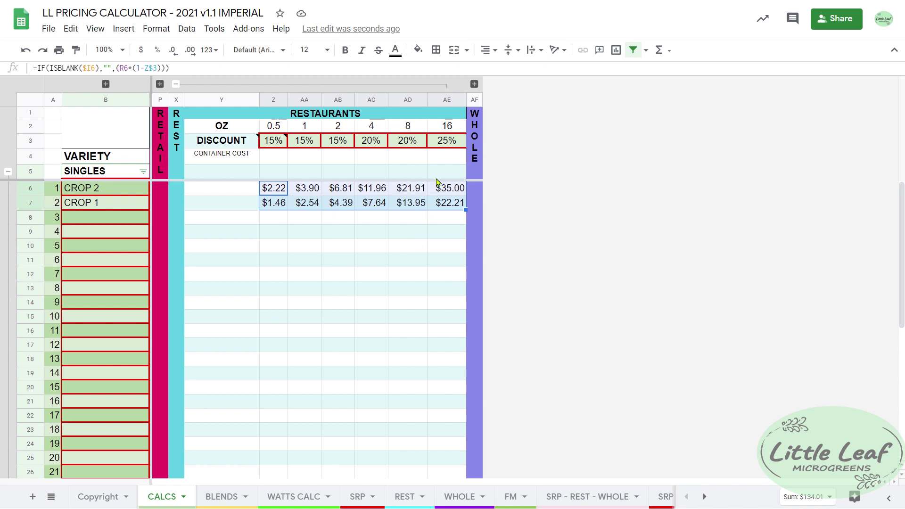
Step: Expand the WHOLESALE column group, collapse RESTAURANTS, and examine the wholesale discounts and their note
left_click(475, 84)
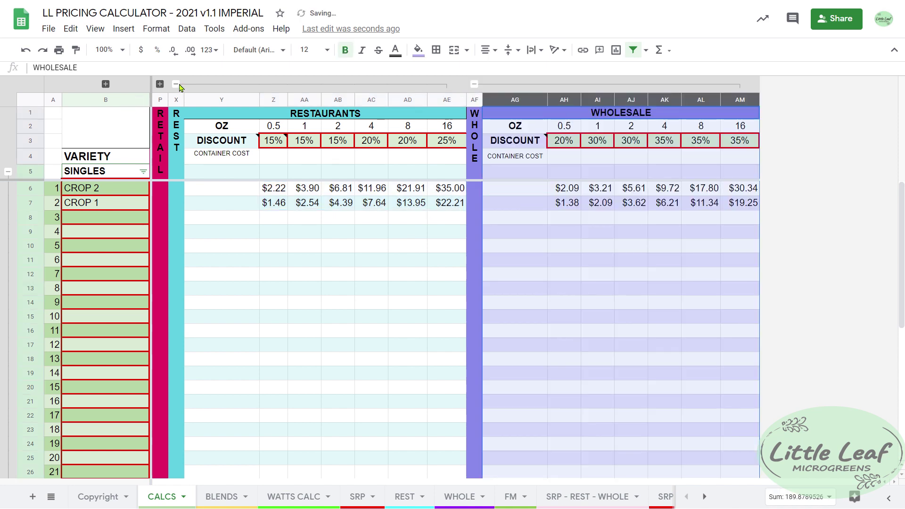
left_click(176, 84)
left_click_drag(287, 147, 469, 141)
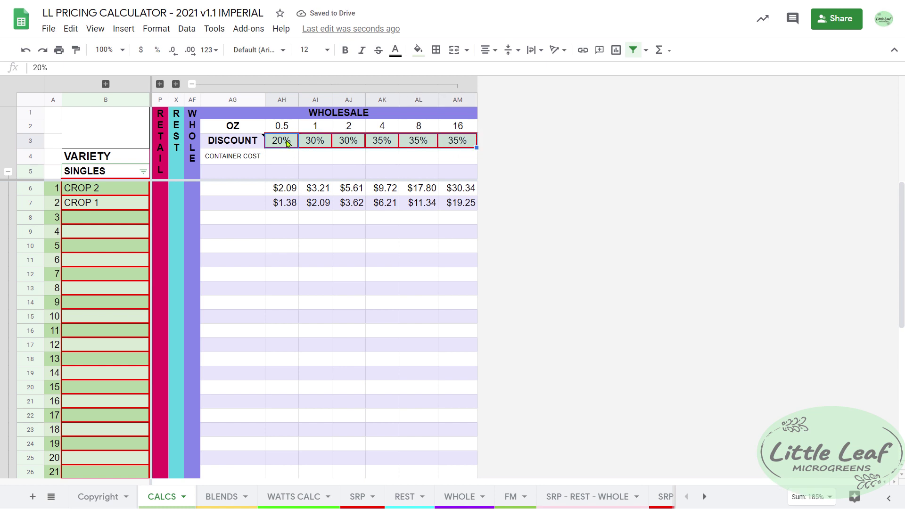
mouse_move(251, 145)
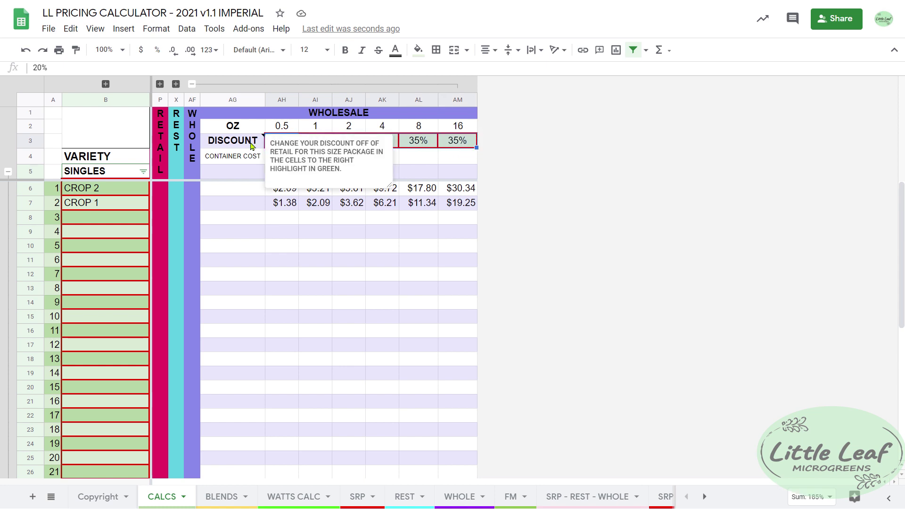
left_click(443, 146)
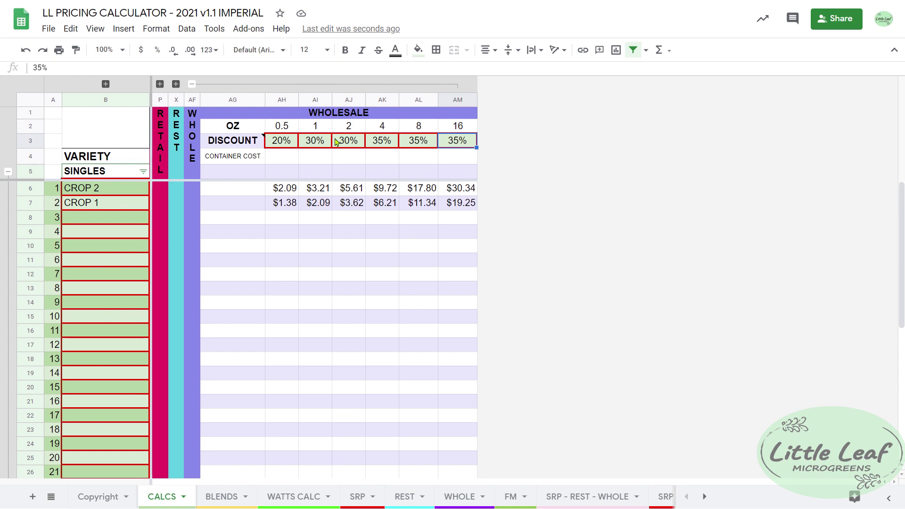
Step: Review the RETAIL columns beside WHOLESALE, collapse both groups, and expand the crop input and cost columns again
left_click(160, 84)
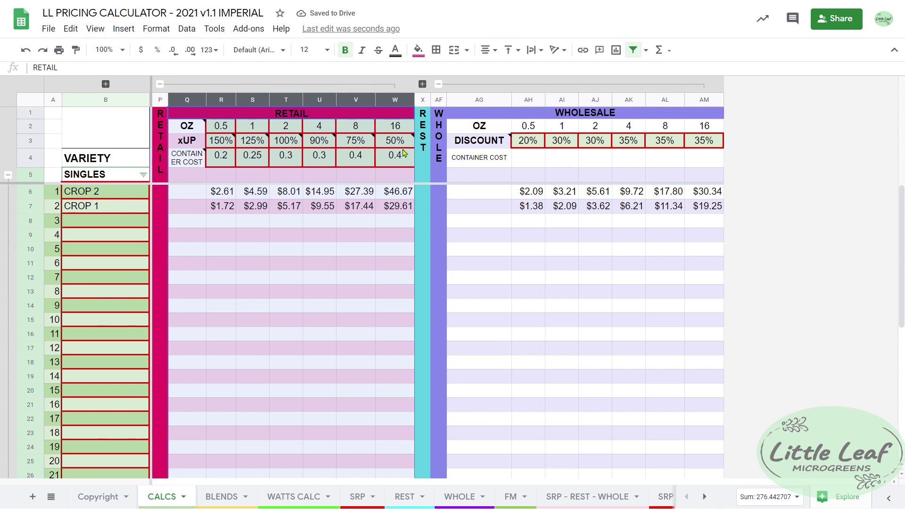
left_click(159, 86)
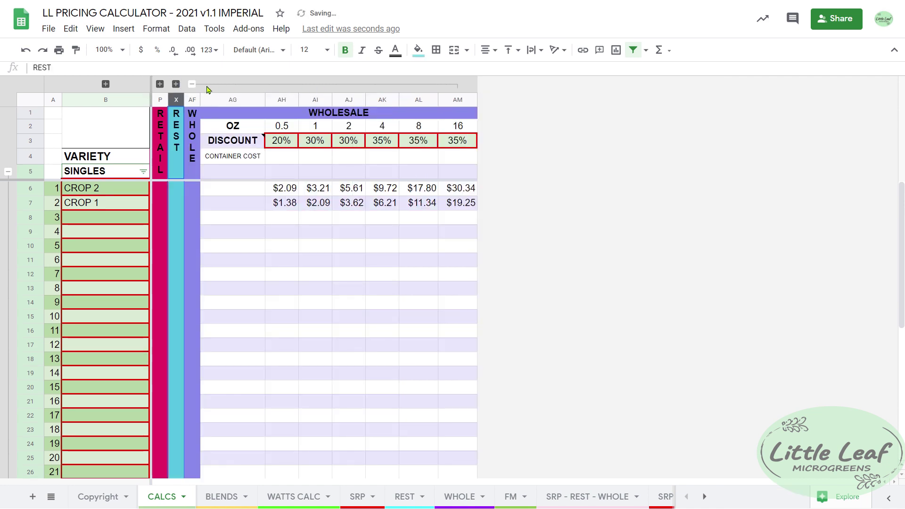
left_click(192, 84)
left_click(106, 84)
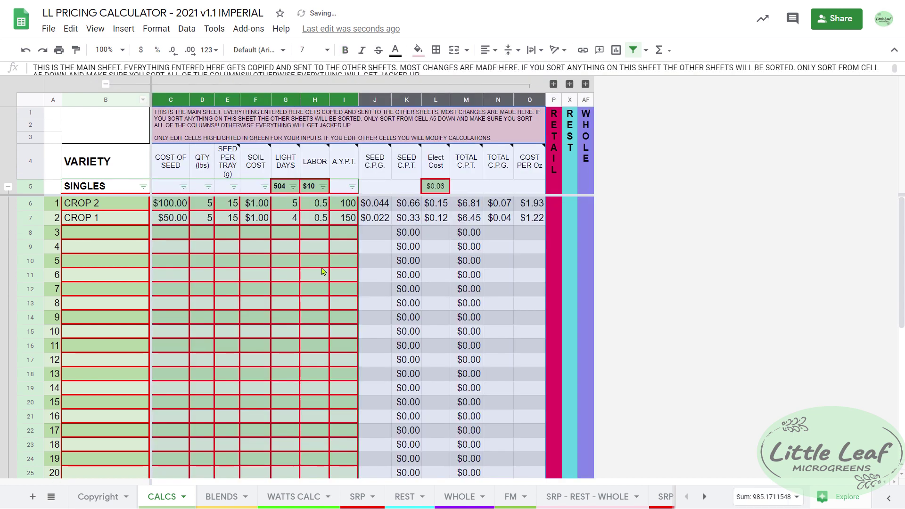
Step: Read the note on the BLENDS/MIXES section below the singles, and return to the empty third variety cell
scroll(386, 321, "down", 7)
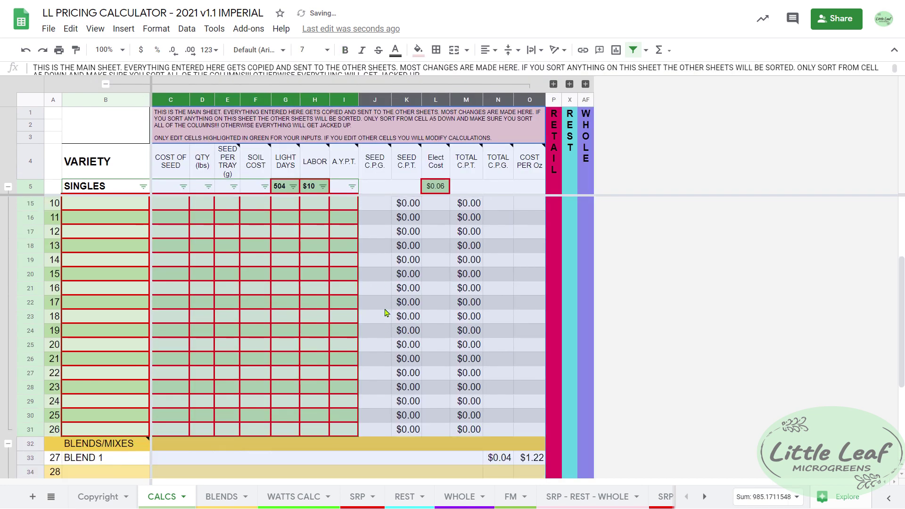
left_click(126, 292)
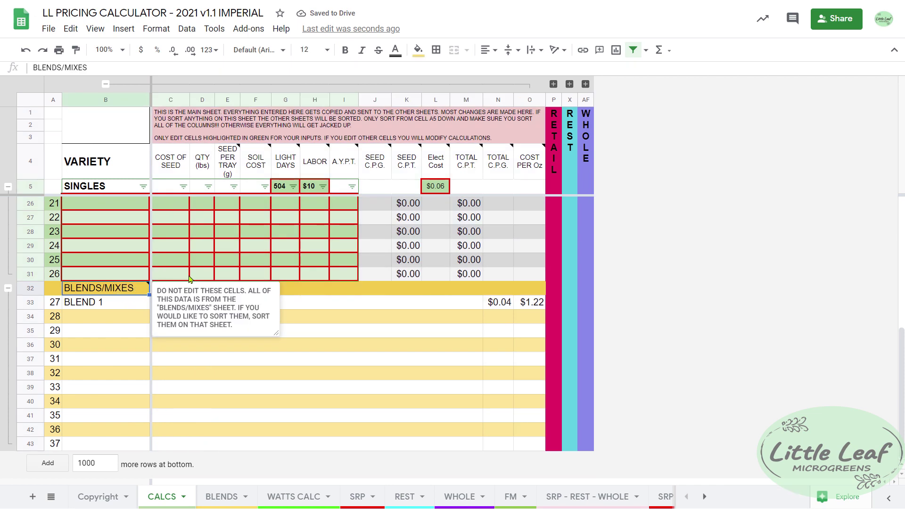
scroll(102, 255, "up", 7)
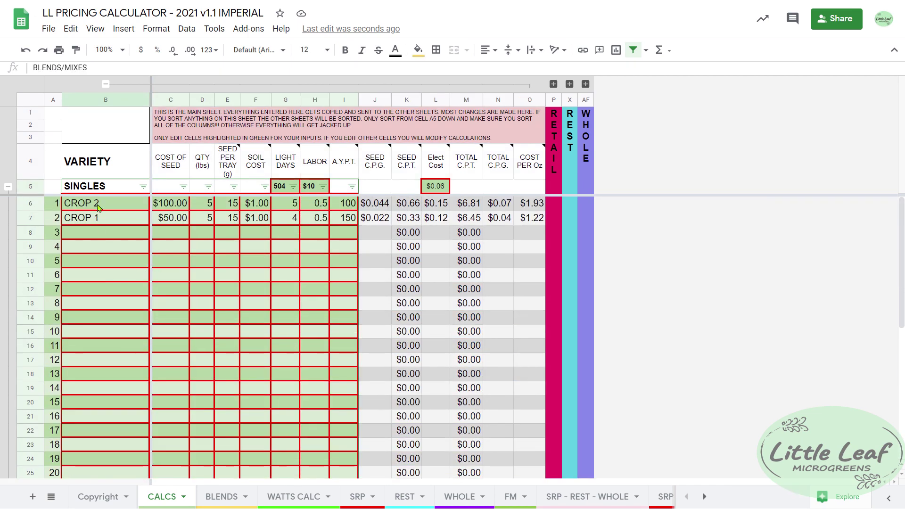
left_click(128, 239)
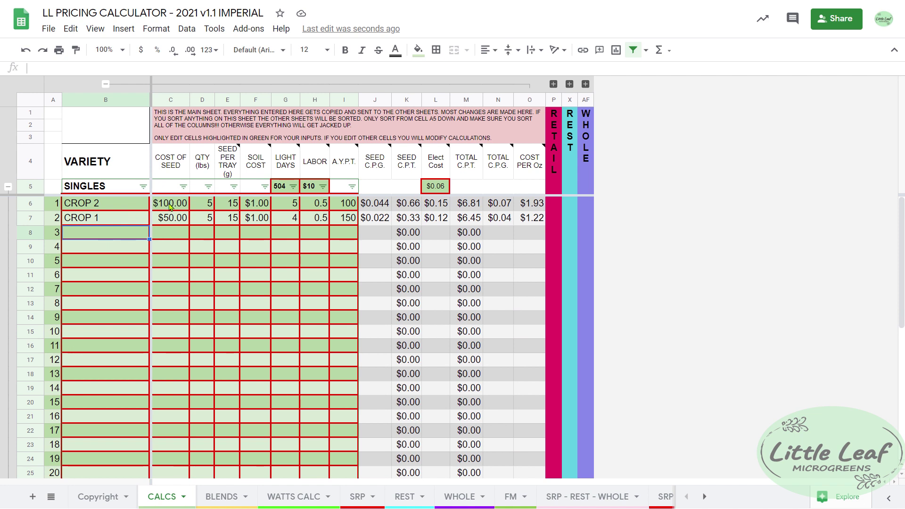
Step: Copy the green input values of CROP 2 and CROP 1 into the two empty rows below them
left_click_drag(171, 206, 344, 218)
key("ctrl+c")
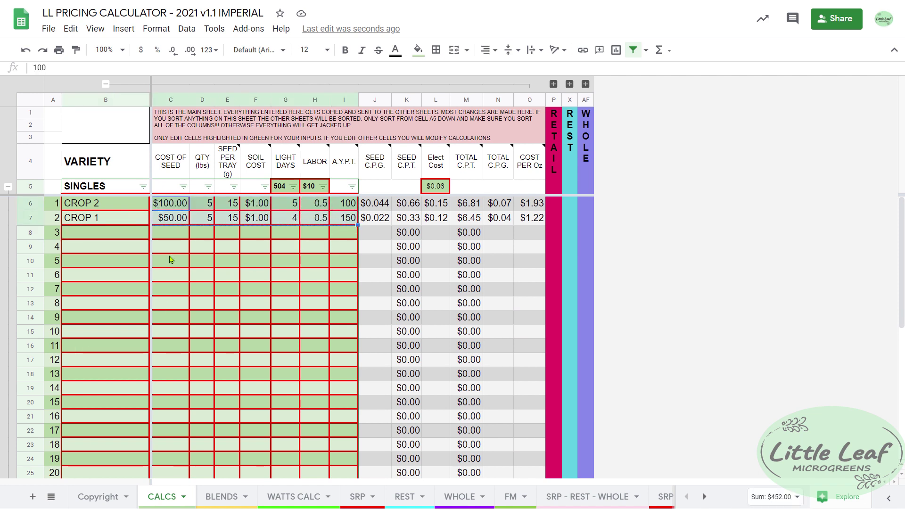
left_click(176, 234)
key("ctrl+v")
Step: Name the third and fourth varieties CROP 3 and CROP 4
left_click(122, 236)
type("C")
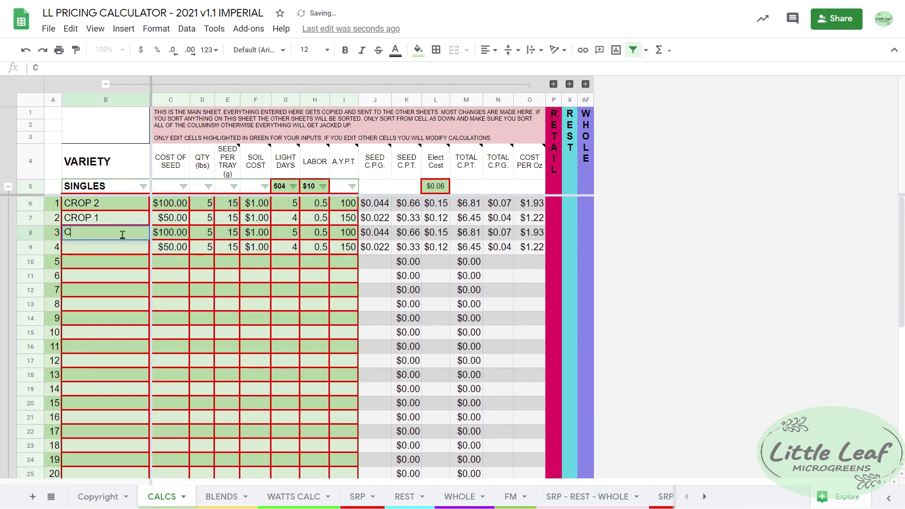
type("ROP 3")
key("Return")
type("C")
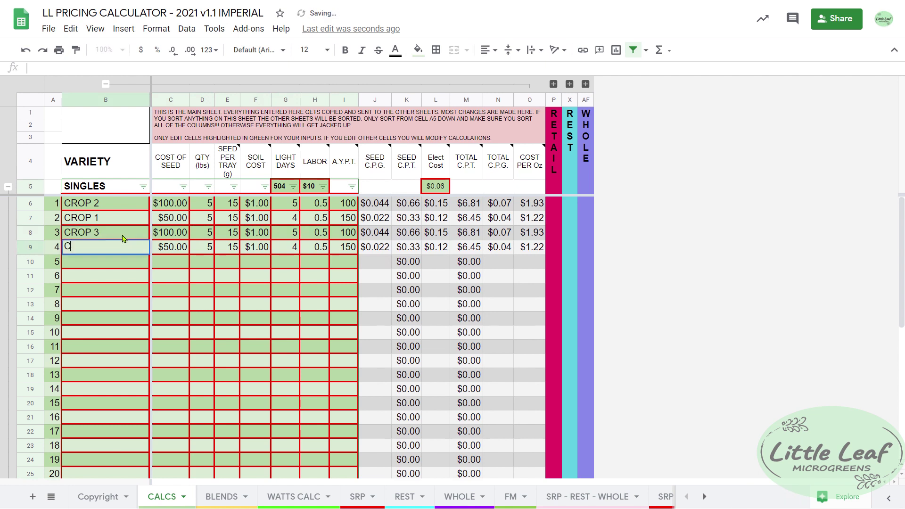
type("ROOP")
key("BackSpace")
type(";")
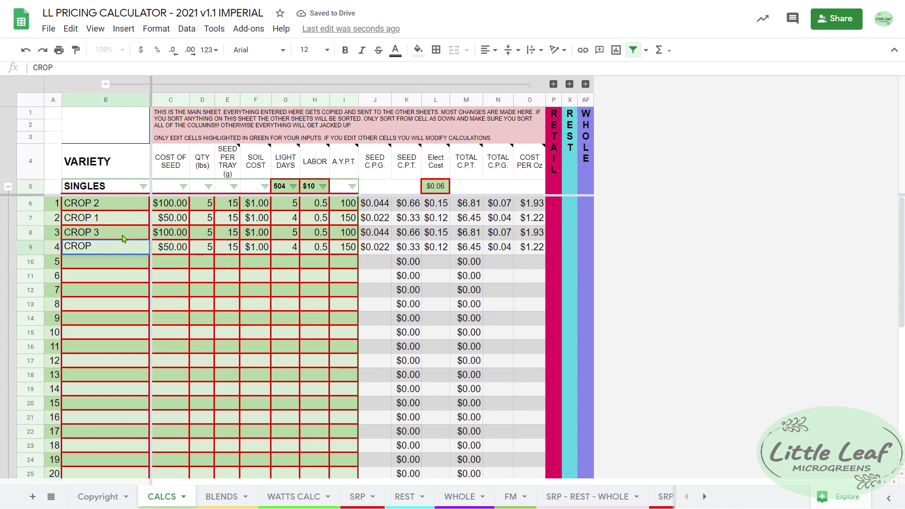
type(" 4")
key("Return")
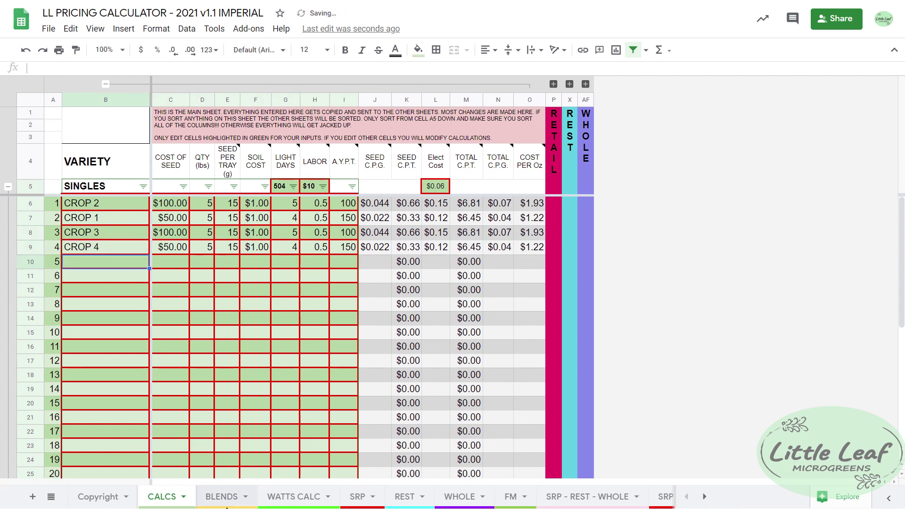
Step: On the BLENDS sheet, select CROP 1, CROP 2, CROP 3 and CROP 4 as varieties 1 to 4 of BLEND 1
left_click(221, 498)
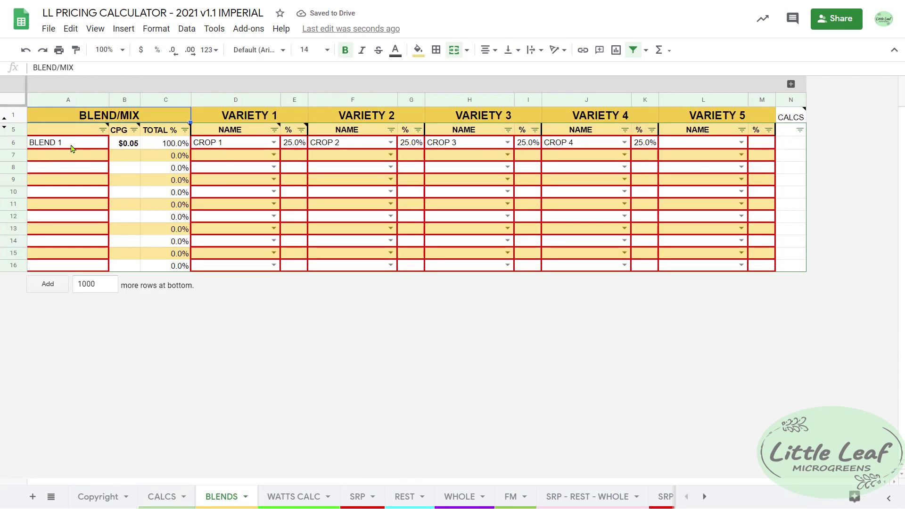
left_click(274, 142)
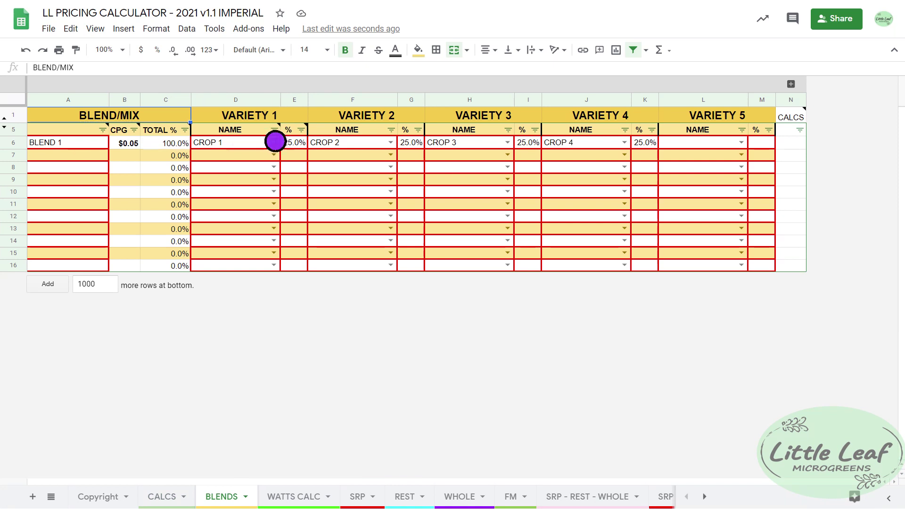
left_click(273, 162)
left_click(391, 142)
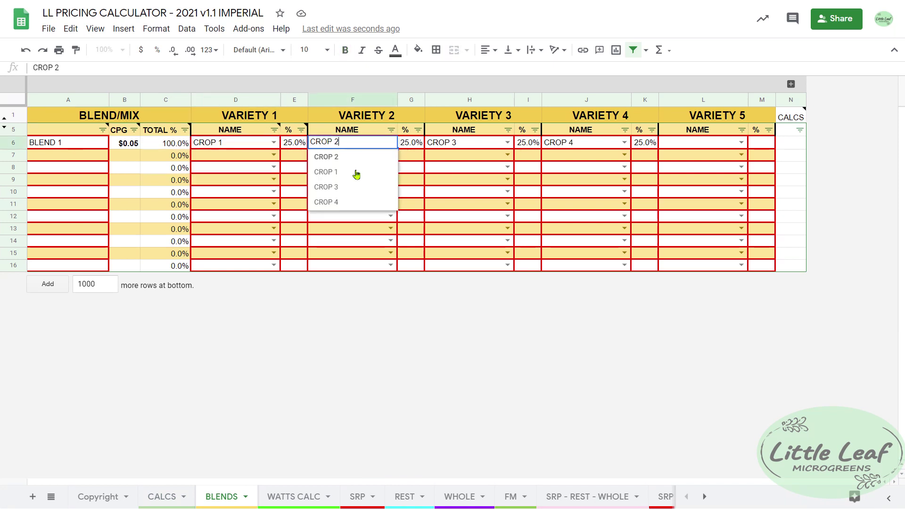
left_click(359, 157)
left_click(508, 142)
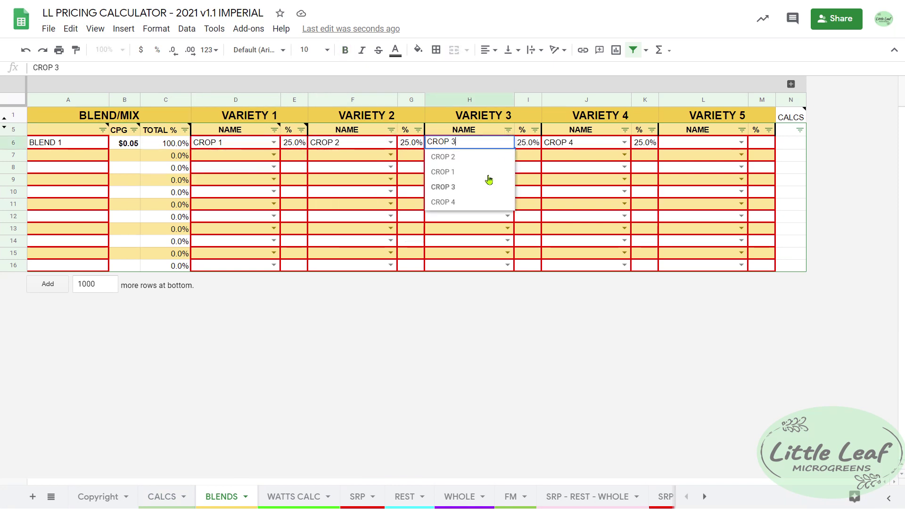
left_click(488, 187)
left_click(598, 146)
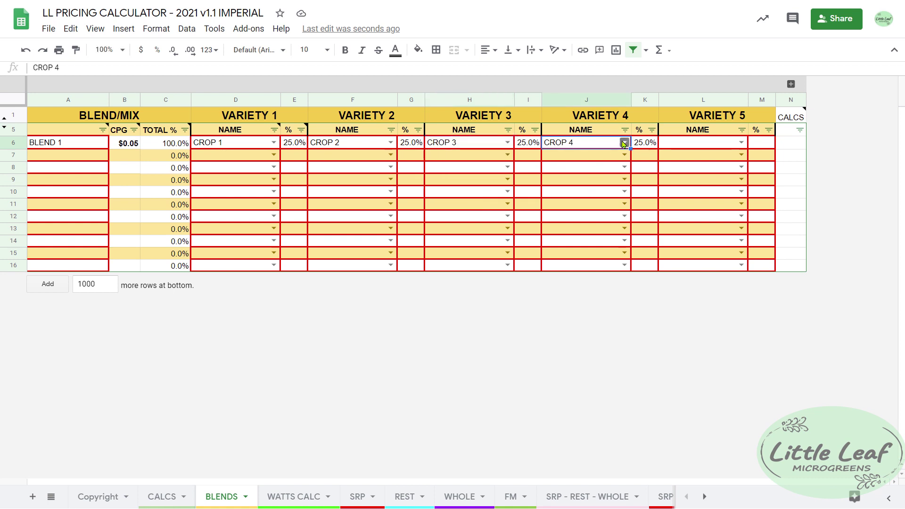
left_click(623, 143)
left_click(589, 201)
Step: Examine each variety's percentage in BLEND 1 and the blend's total percentage
left_click(294, 142)
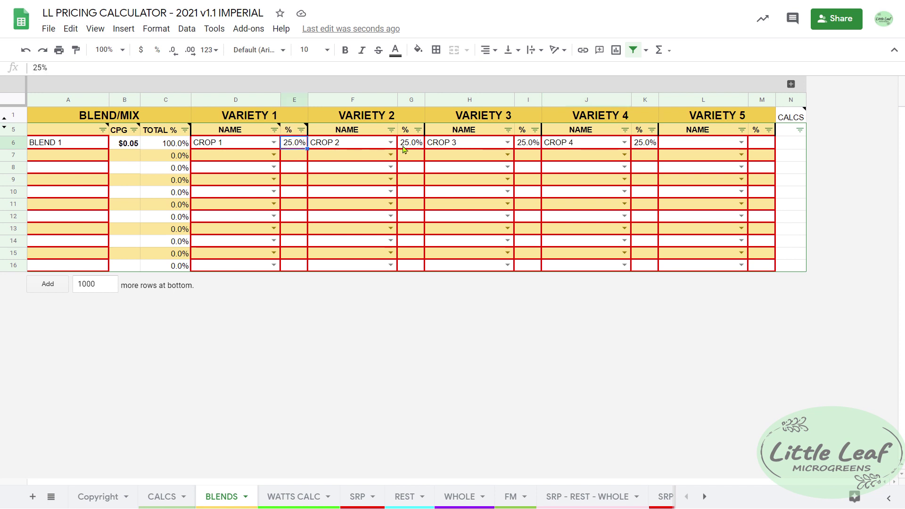
left_click(411, 142)
left_click(536, 145)
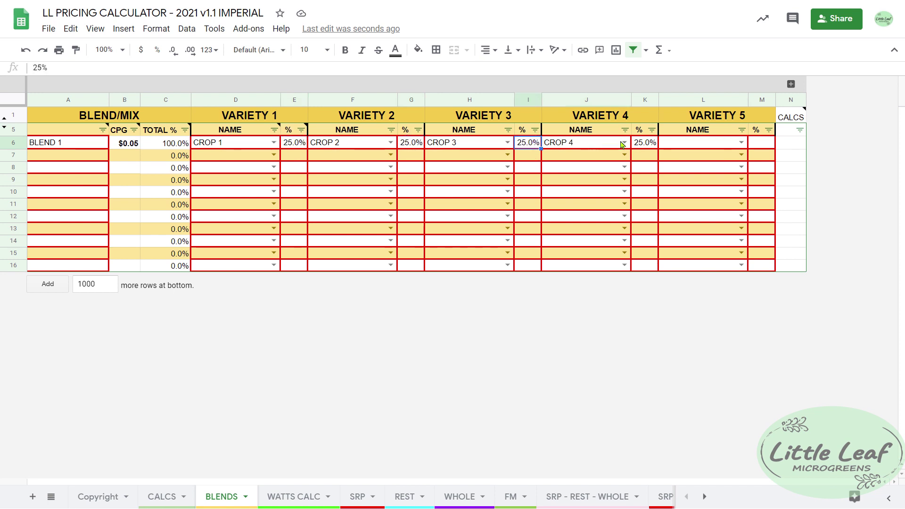
left_click(651, 145)
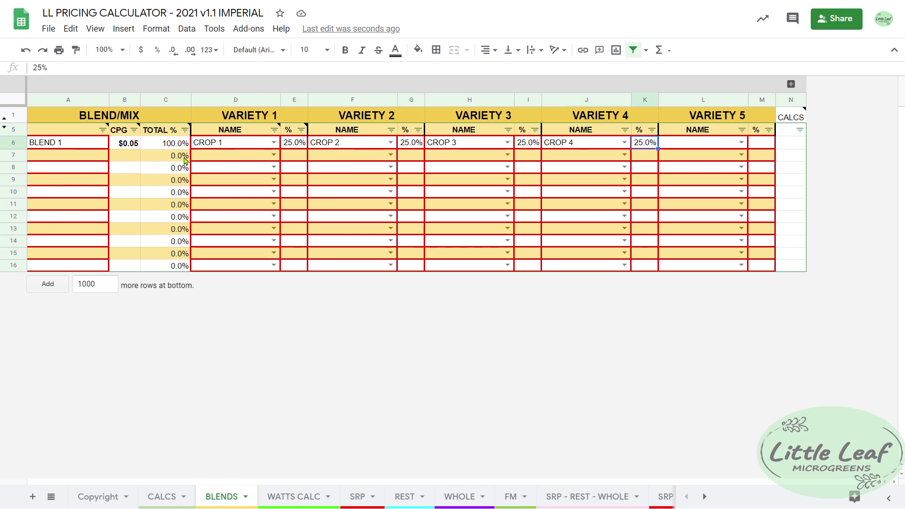
left_click(136, 146)
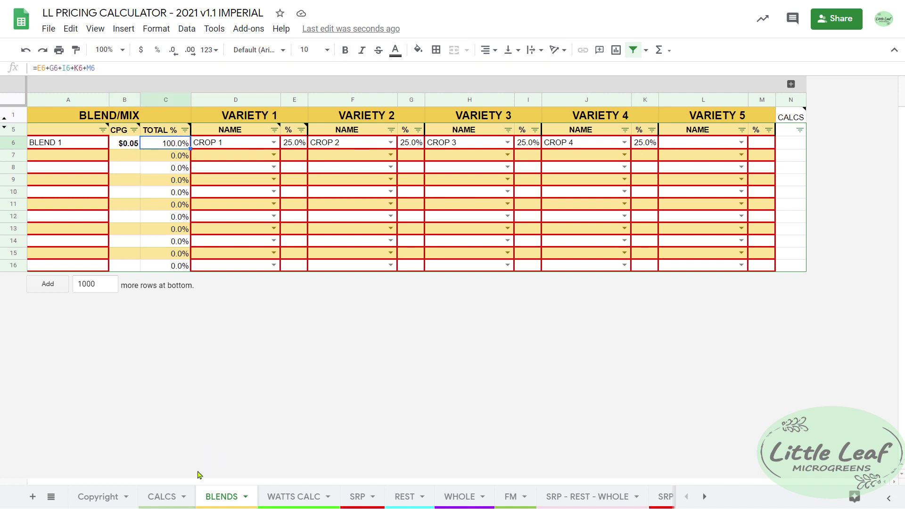
Step: Return to the CALCS sheet and collapse the SINGLES rows to bring up the BLENDS/MIXES section
left_click(160, 497)
scroll(253, 337, "down", 4)
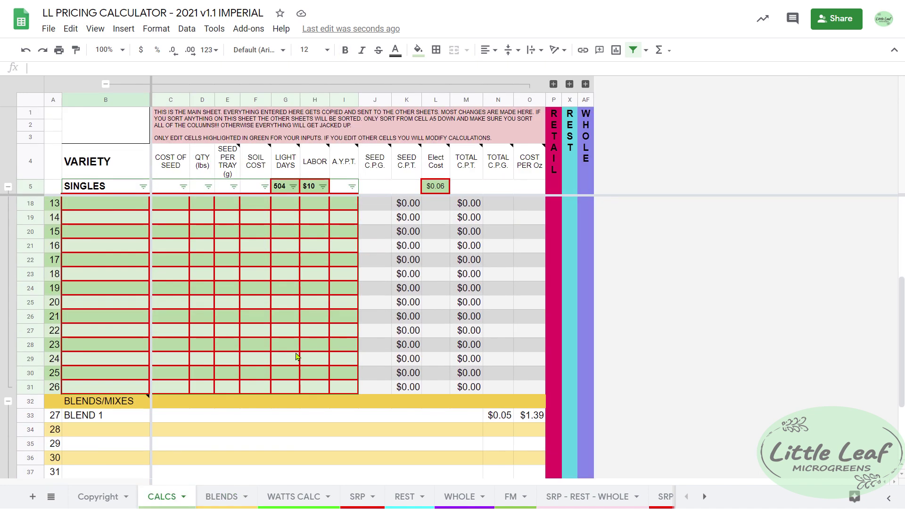
scroll(297, 357, "up", 2)
left_click(10, 290)
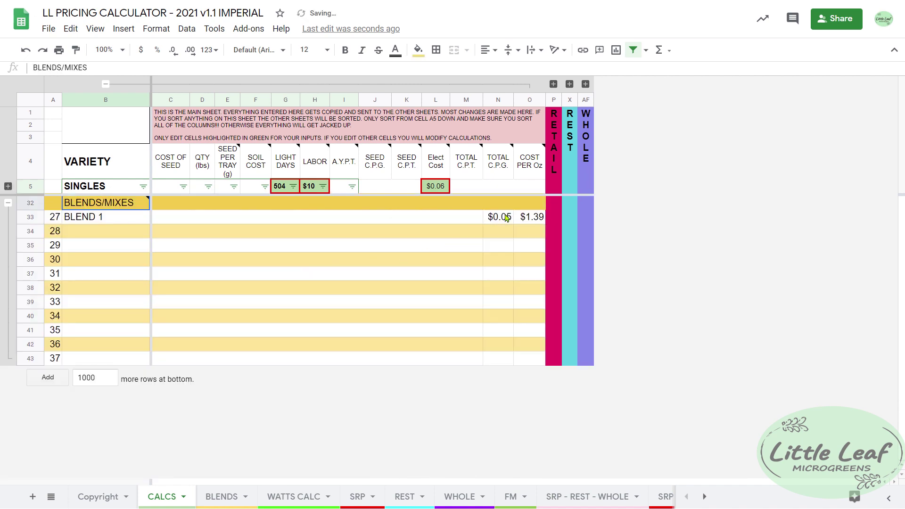
Step: Expand the RETAIL columns, examine BLEND 1's price for each package size, and collapse the columns again
left_click(555, 84)
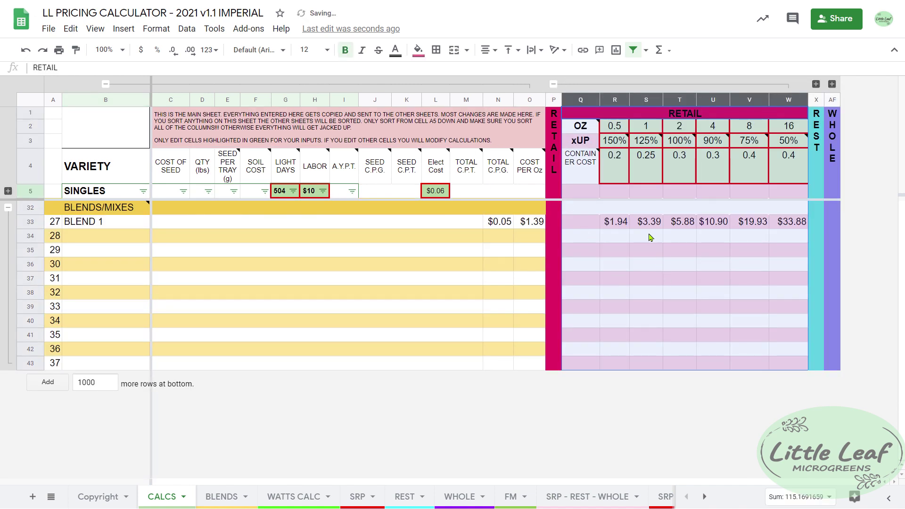
left_click(615, 224)
left_click(650, 225)
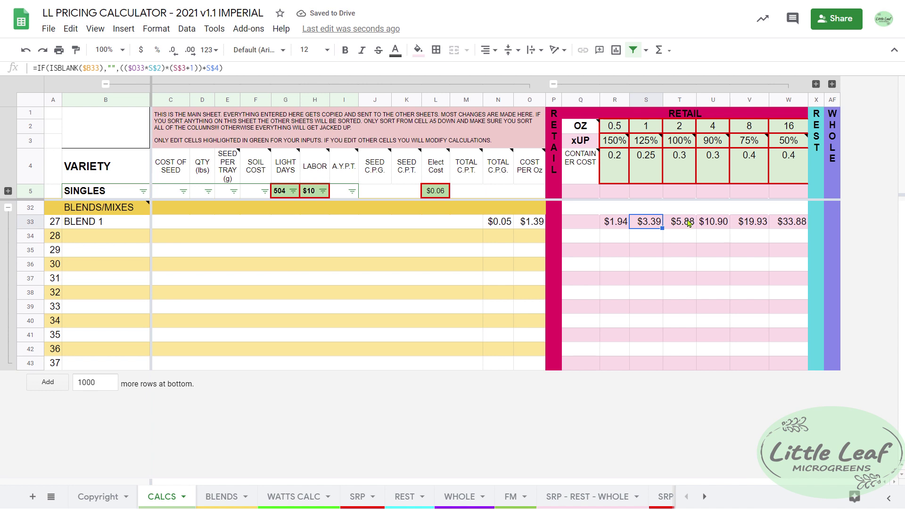
left_click(689, 223)
left_click(713, 226)
left_click(751, 225)
left_click(801, 226)
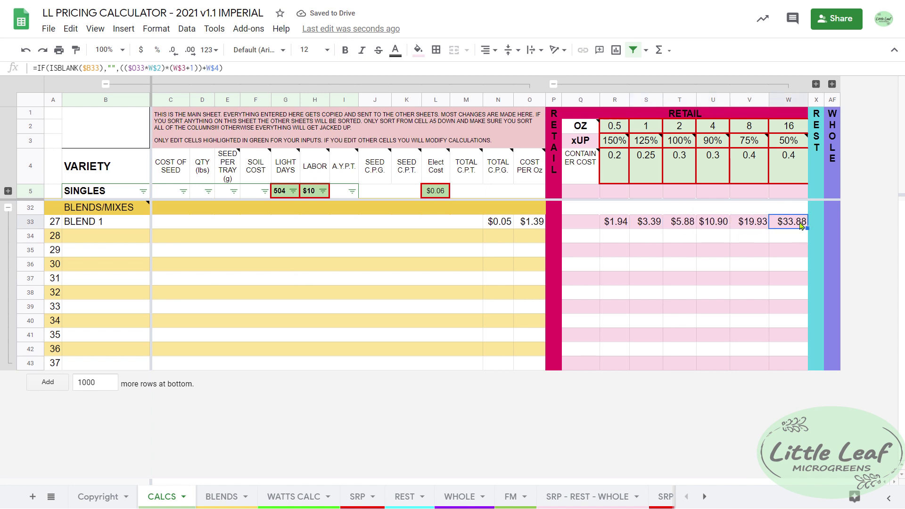
left_click(553, 84)
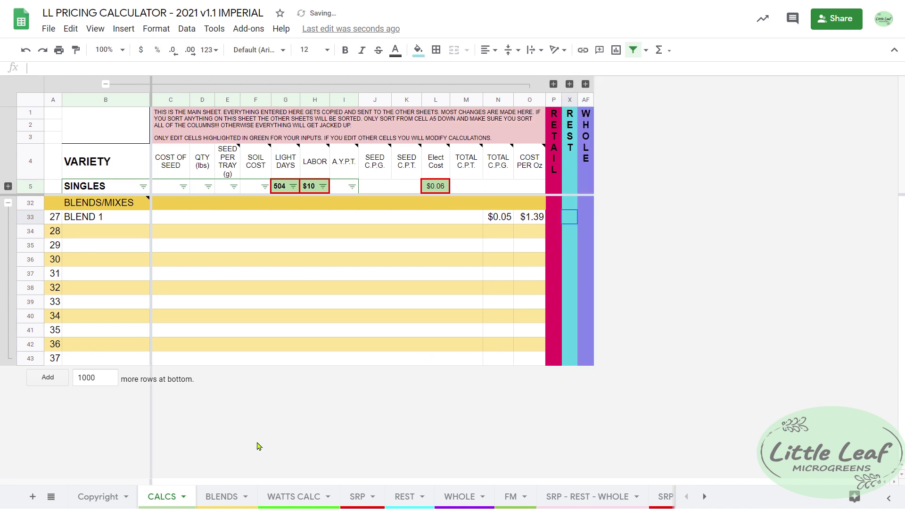
Step: View the WATTS CALC sheet, and examine the order of the crop names on the SRP sheet
left_click(304, 500)
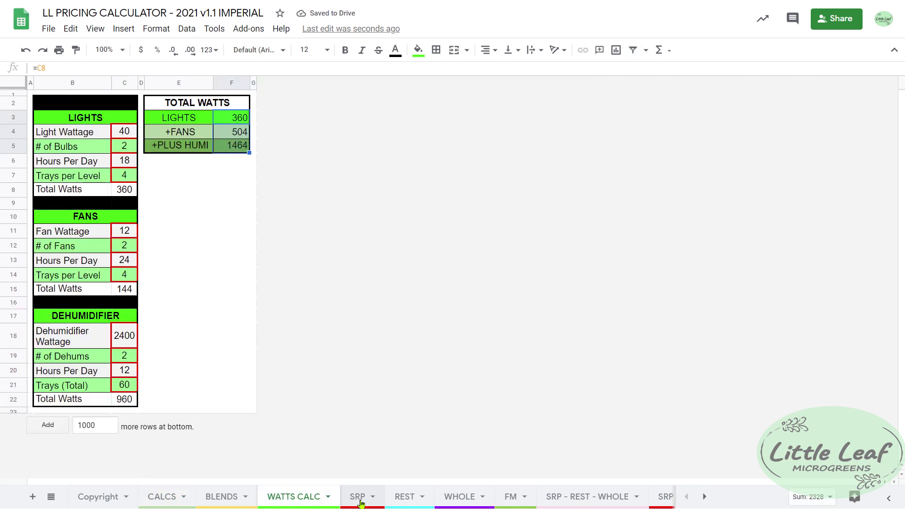
left_click(358, 501)
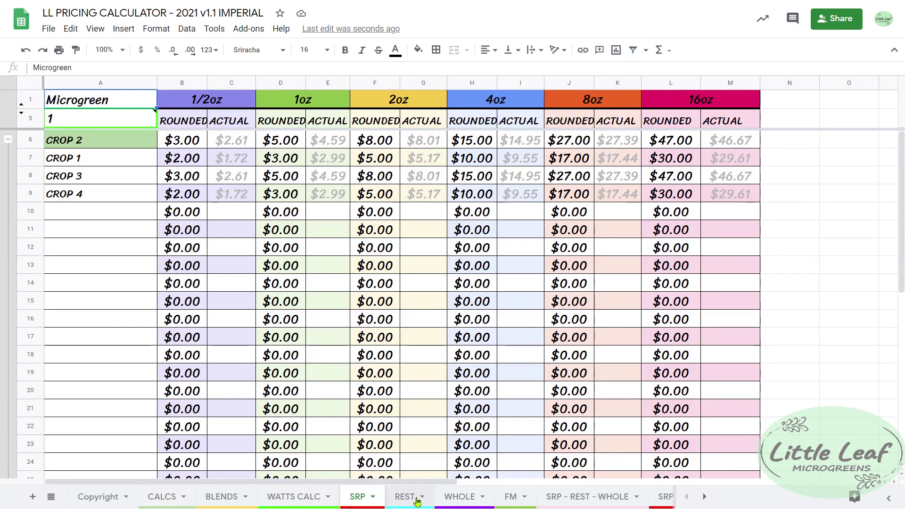
mouse_move(121, 123)
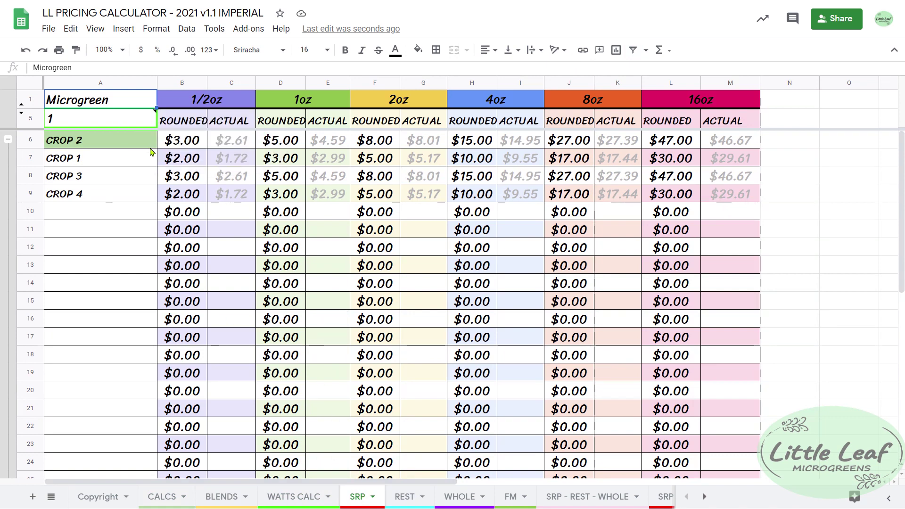
left_click(76, 141)
left_click_drag(128, 148, 133, 189)
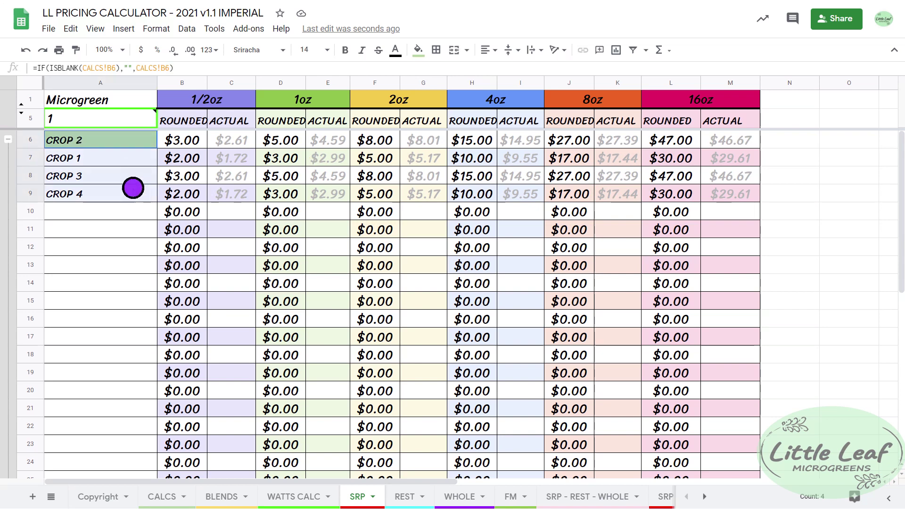
Step: On the CALCS sheet, expand the SINGLES rows and sort the varieties from A to Z
left_click(149, 496)
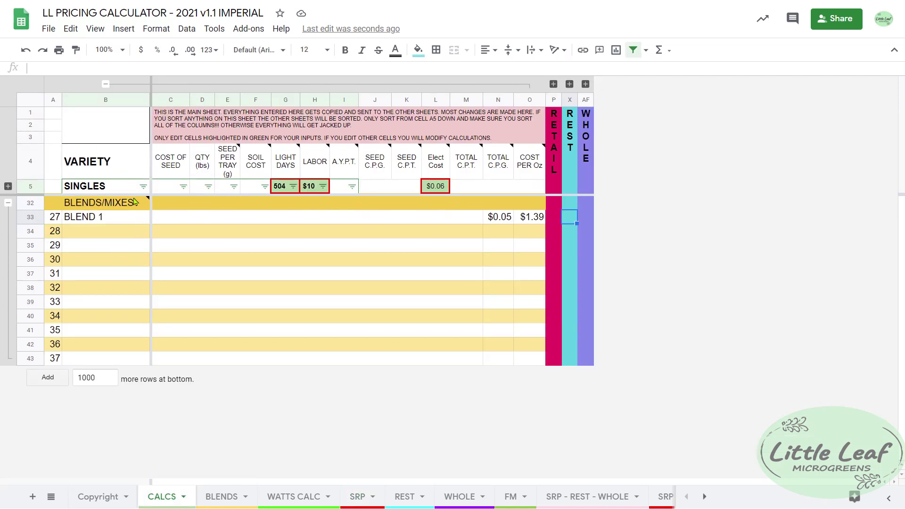
left_click(8, 188)
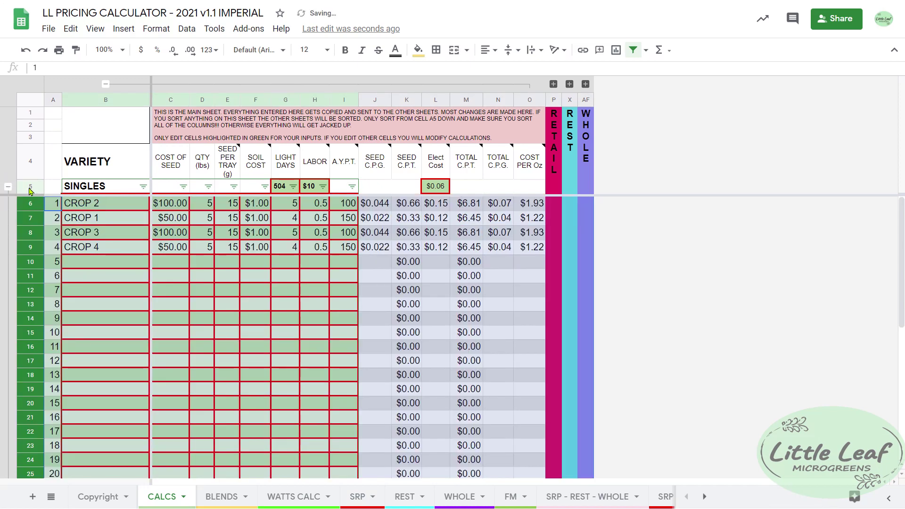
left_click(143, 187)
left_click(163, 205)
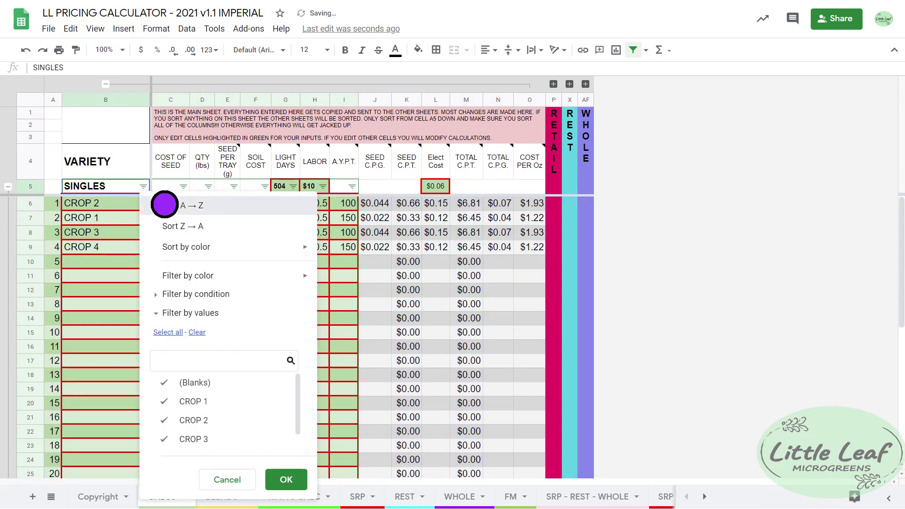
Step: Check the crop order on the SRP sheet and review the 1/2oz rounded and actual prices
left_click(358, 497)
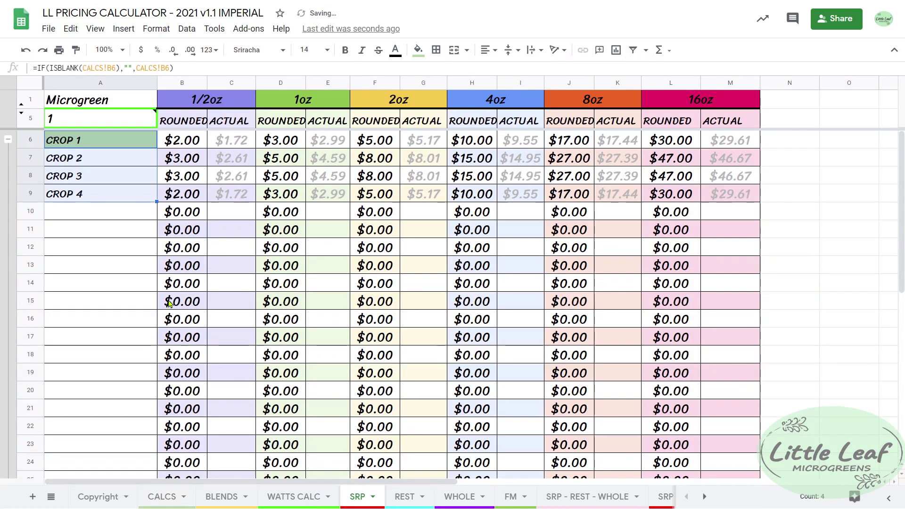
left_click(137, 154)
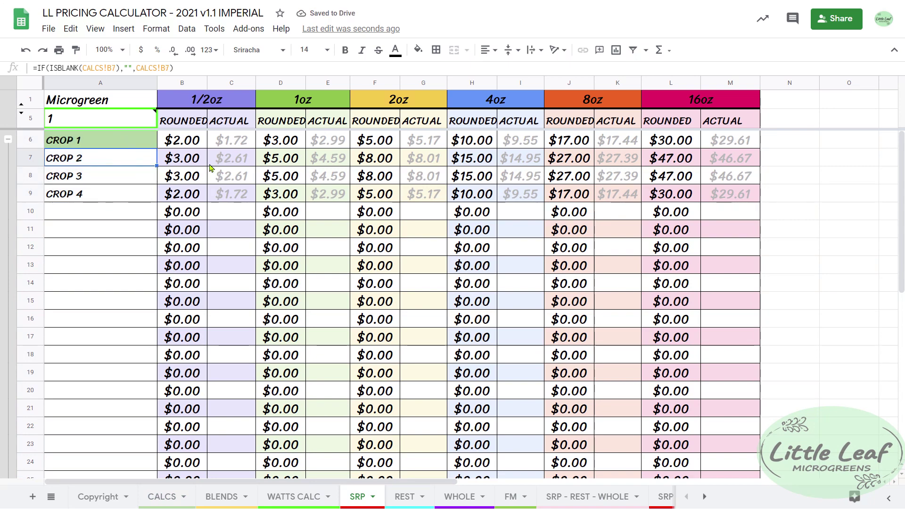
left_click_drag(188, 145, 227, 195)
Step: Set the SRP sheet's rounding value in cell A5 to .10
left_click(134, 124)
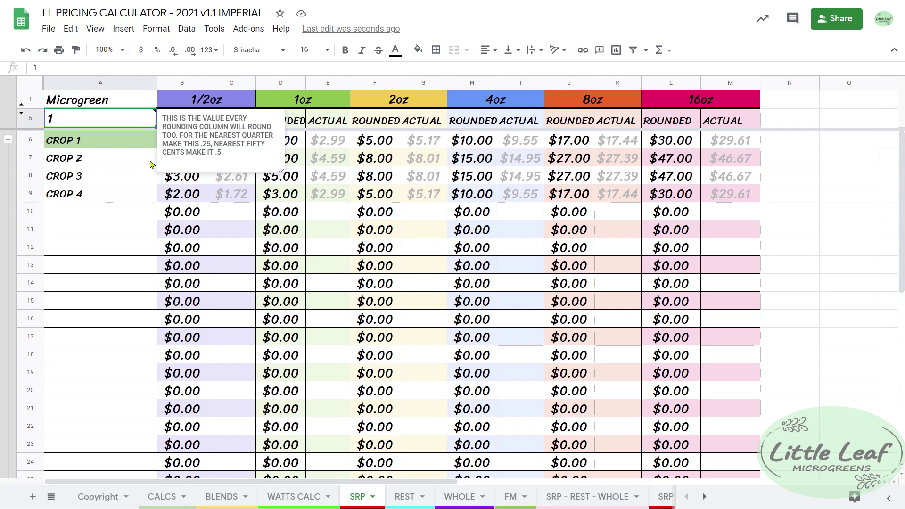
key("BackSpace")
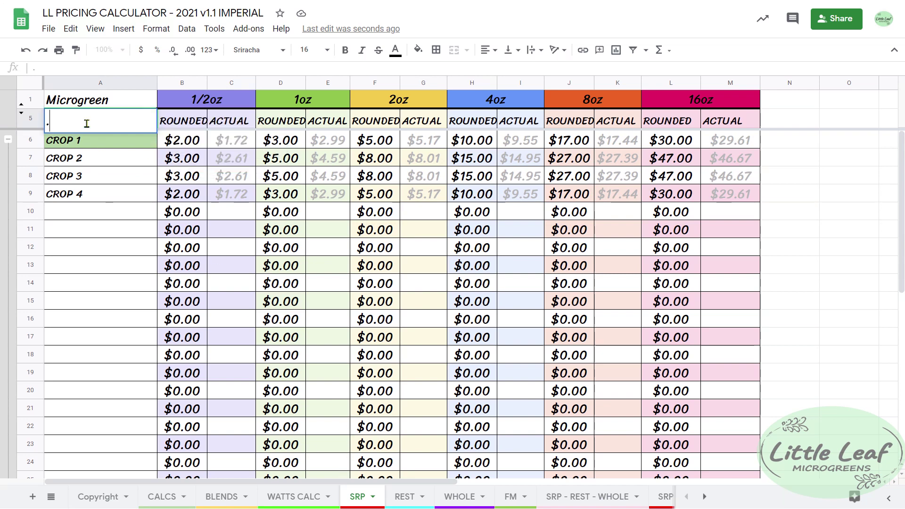
type(".10")
key("Return")
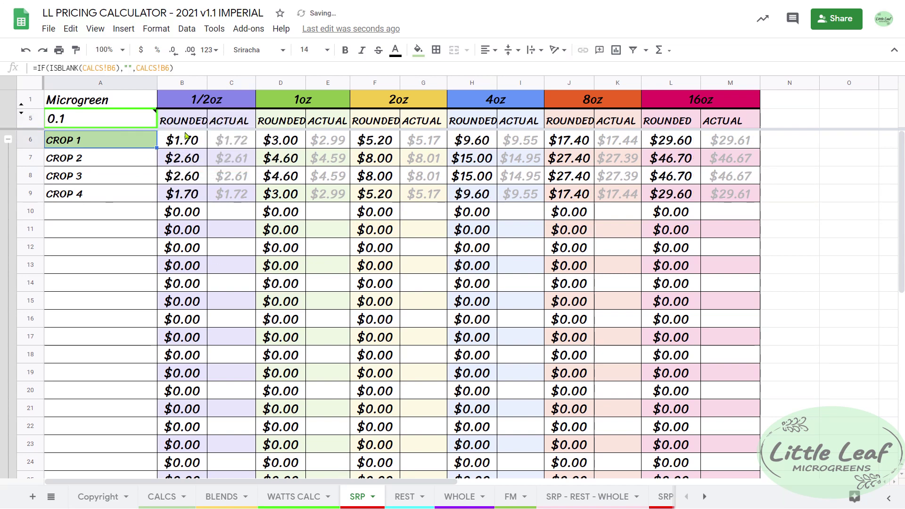
Step: Compare CROP 1's actual and rounded prices for the 1/2oz and 1oz sizes
left_click(232, 143)
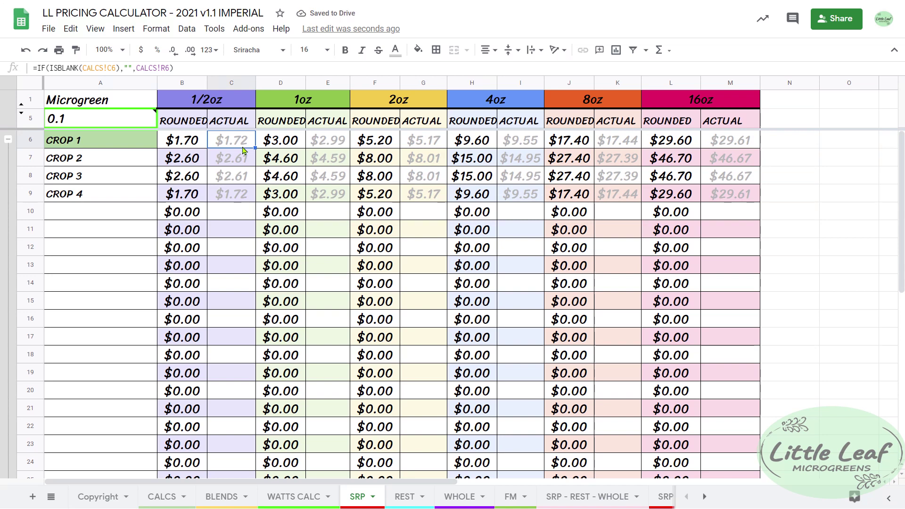
left_click(188, 148)
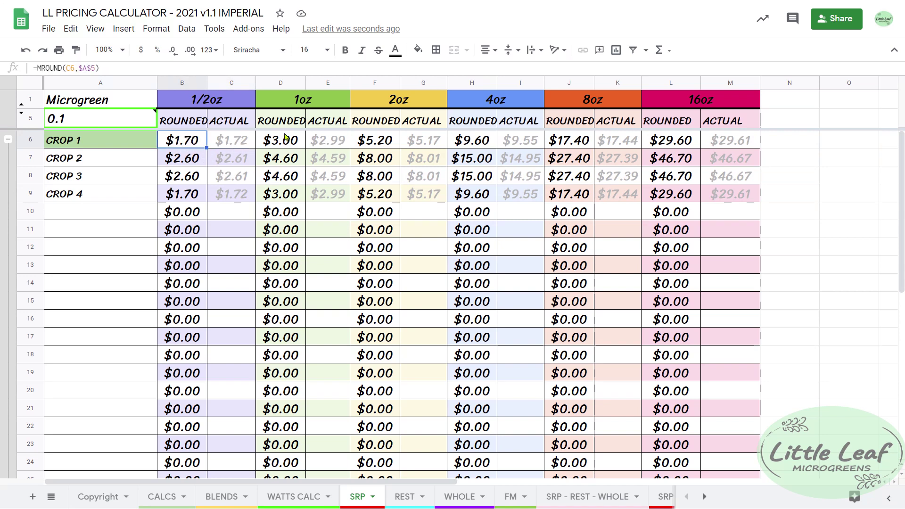
left_click(325, 140)
left_click(292, 146)
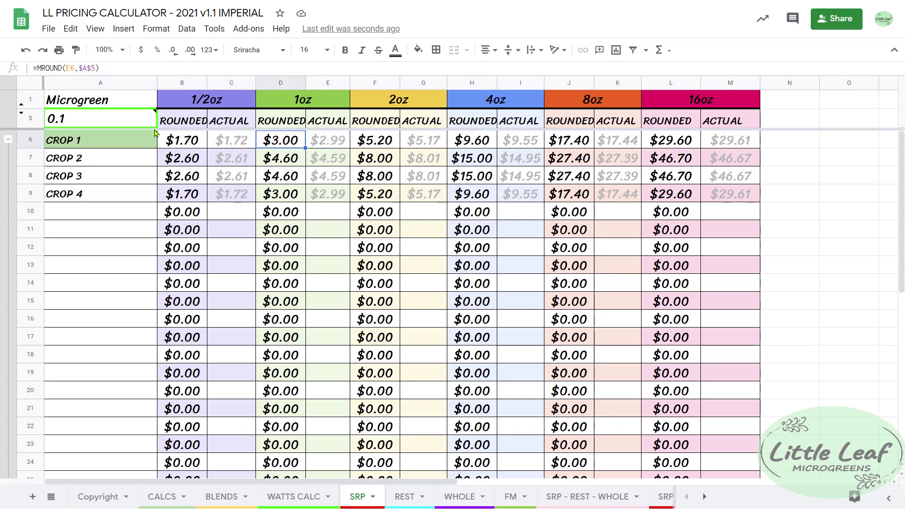
Step: Read the rounding-value note on cell A5 of the SRP sheet and the FM sheet
mouse_move(89, 121)
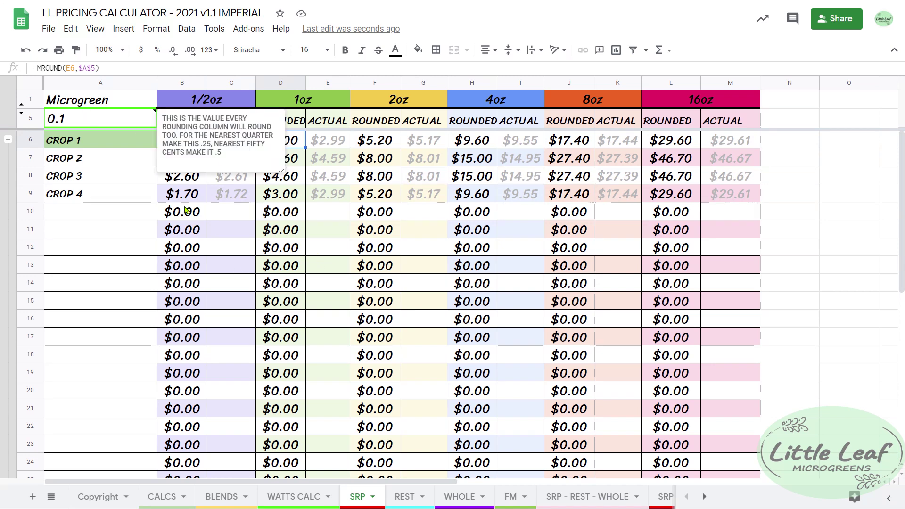
left_click(96, 111)
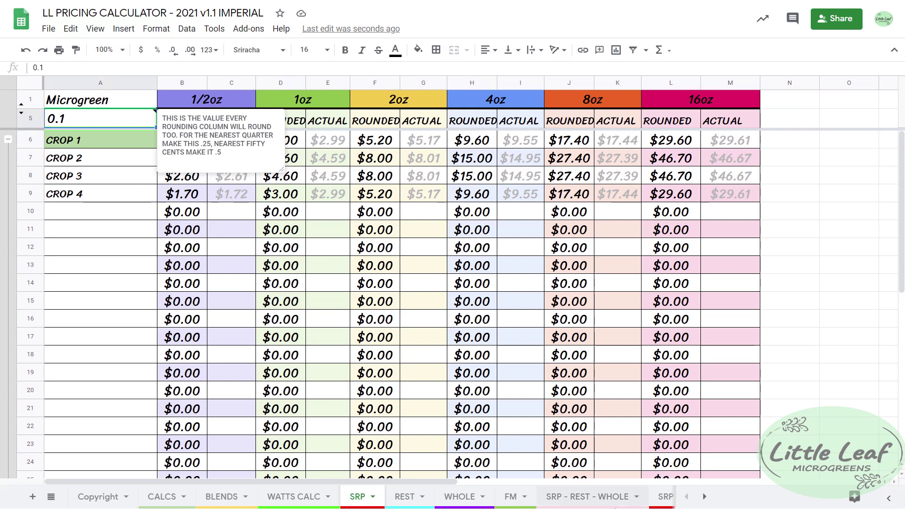
left_click(512, 496)
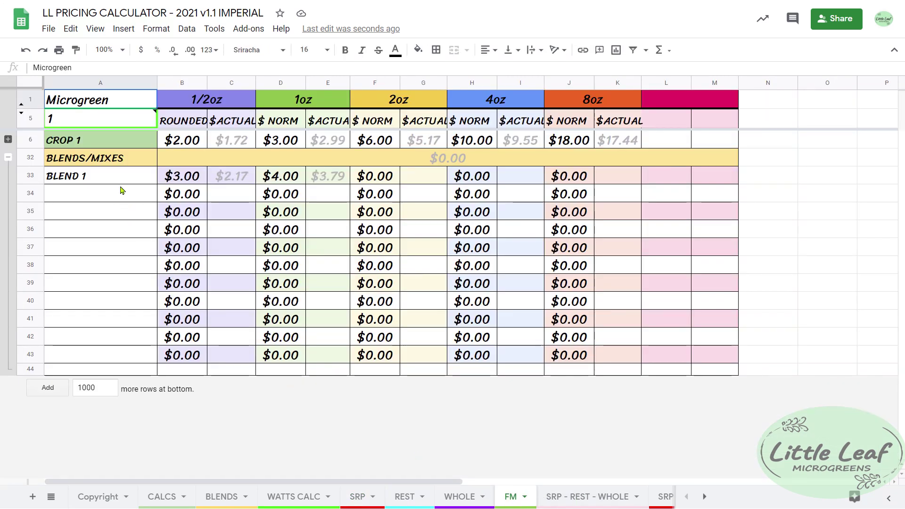
mouse_move(114, 122)
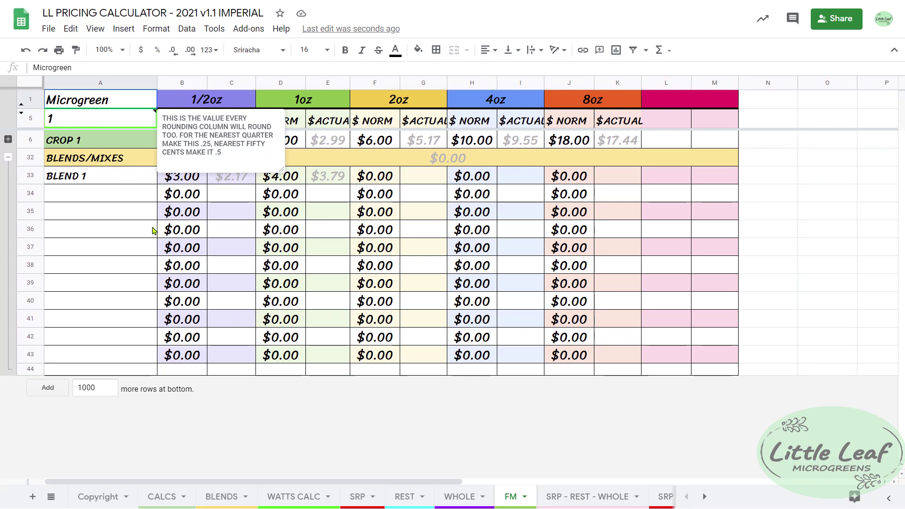
Step: Check the grouped singles rows on the FM sheet and view the WHOLE sheet's prices
left_click(8, 140)
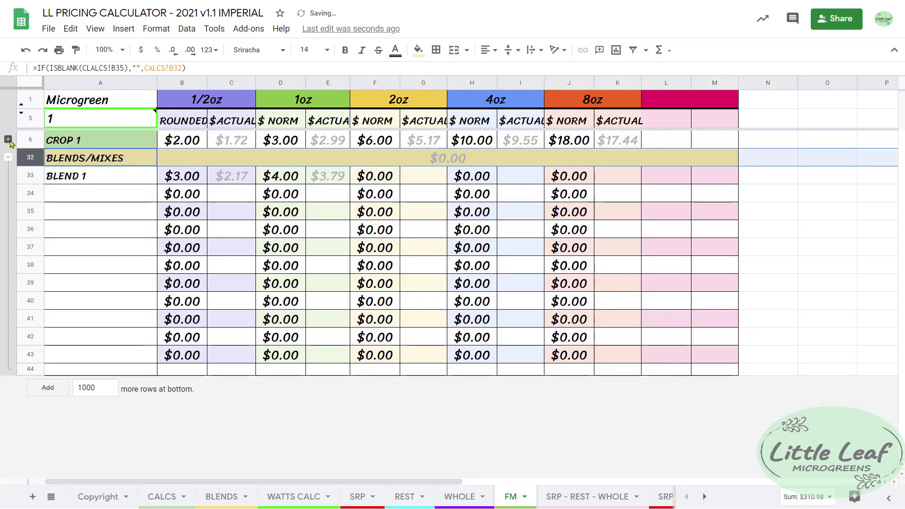
left_click(8, 140)
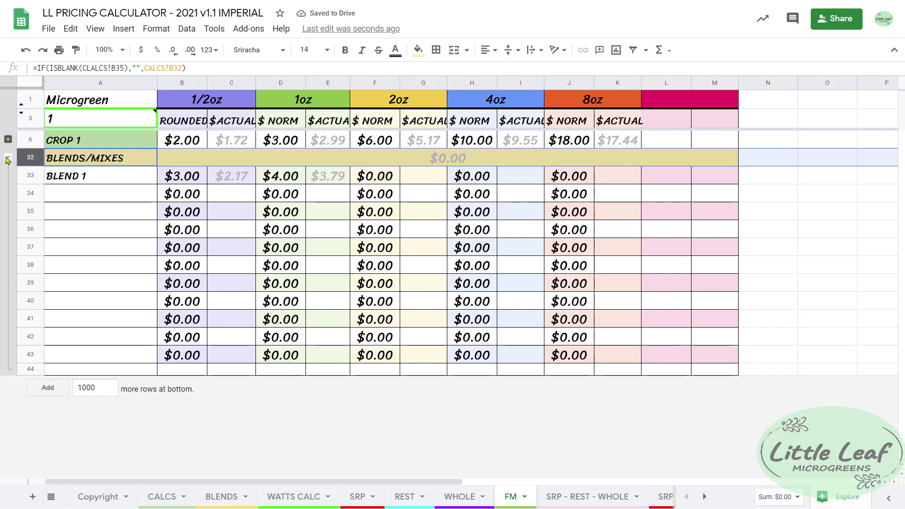
left_click(455, 498)
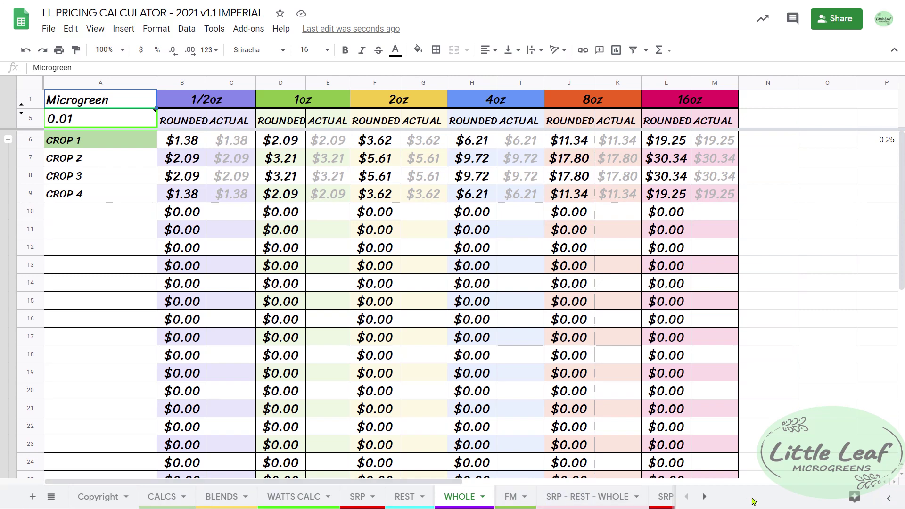
Step: Open the SRP UPLOAD sheet and expand its REGULAR VARIETIES rows
left_click(705, 496)
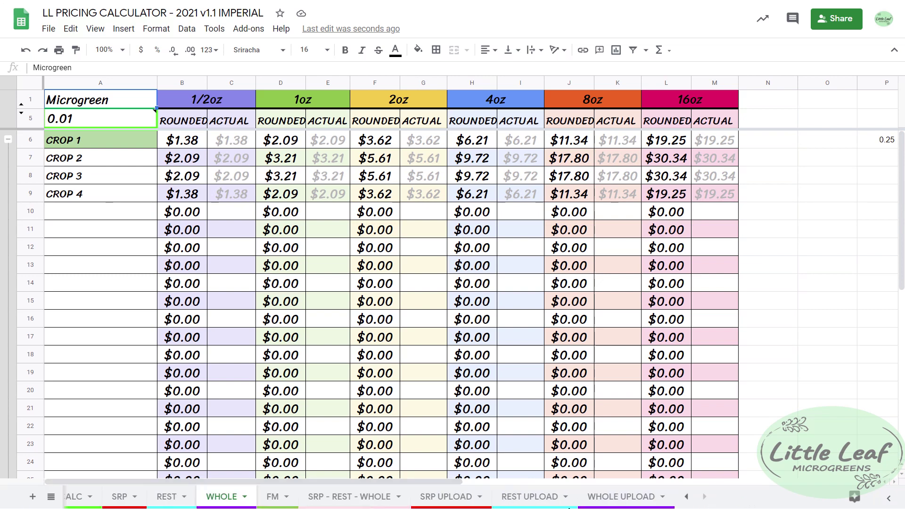
left_click(448, 496)
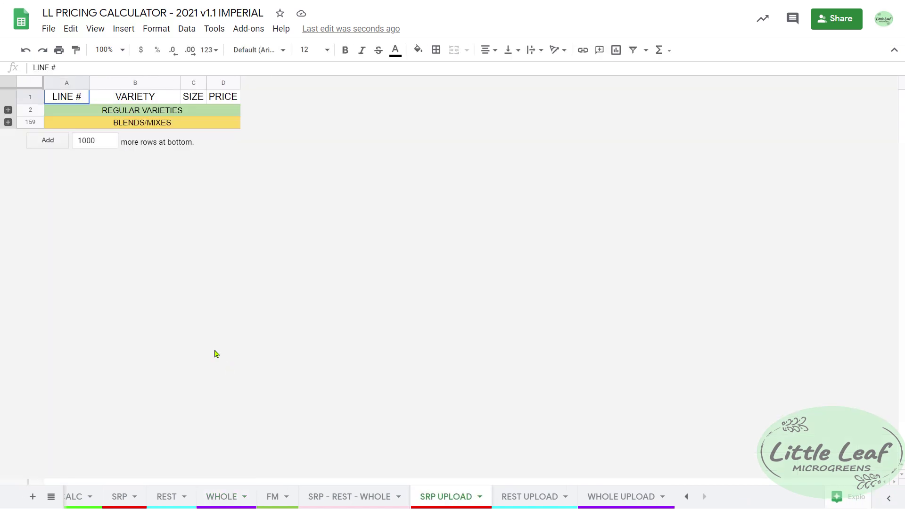
left_click(26, 124)
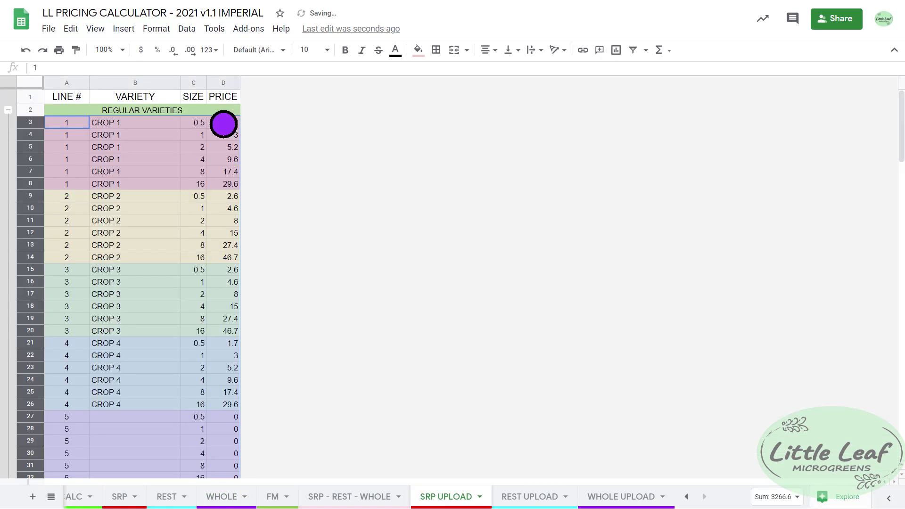
Step: Examine the sizes and prices listed for CROP 1 through CROP 4 on the SRP UPLOAD sheet
left_click_drag(222, 123, 231, 187)
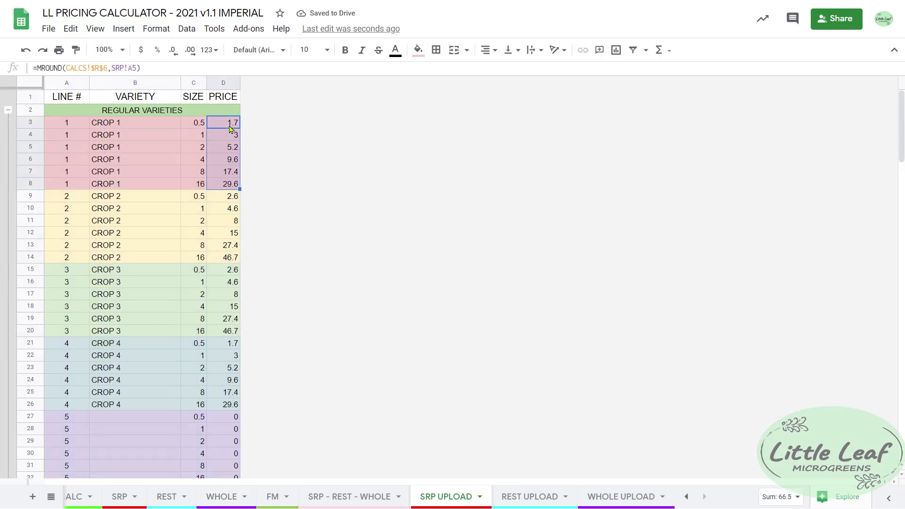
left_click_drag(196, 124, 193, 187)
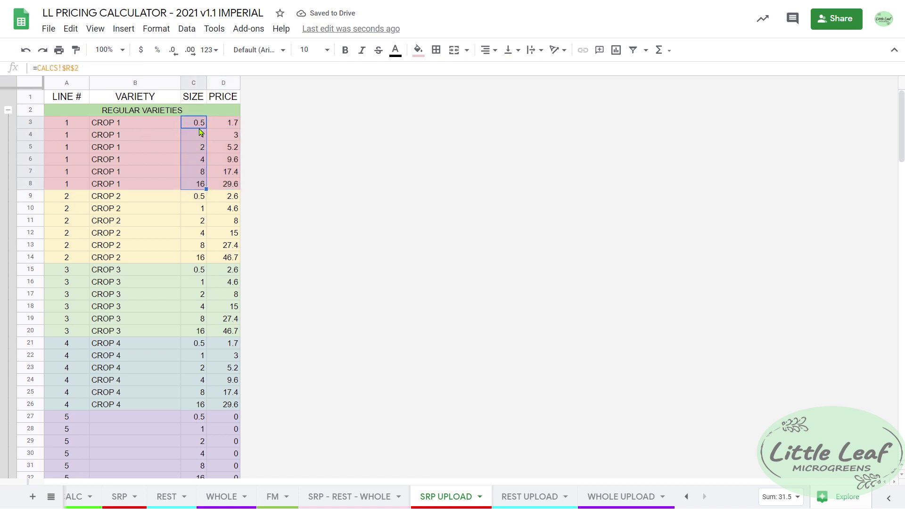
left_click(235, 121)
left_click(238, 123)
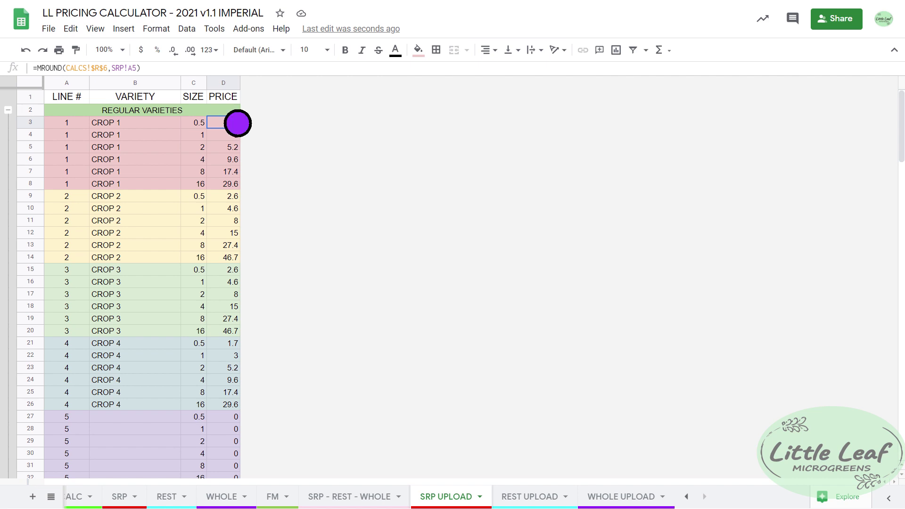
left_click_drag(238, 123, 235, 181)
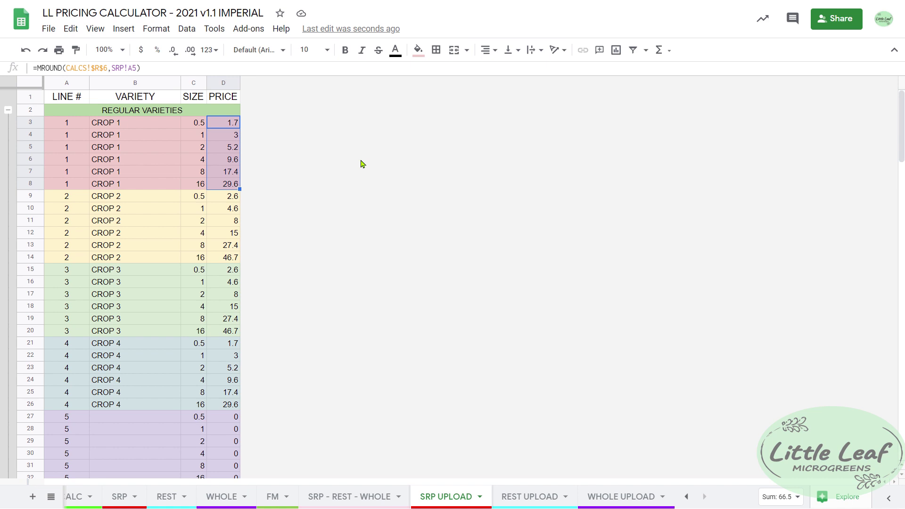
left_click_drag(219, 124, 217, 405)
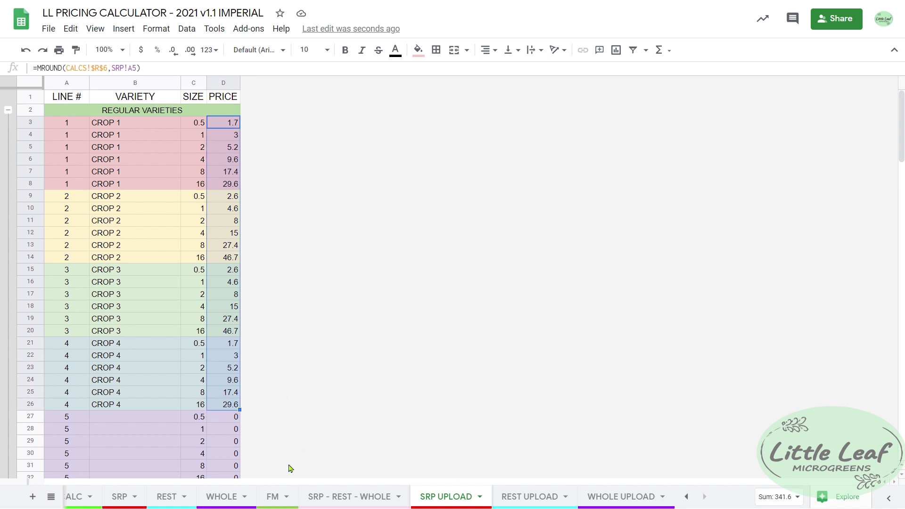
Step: Compare the SRP UPLOAD prices with the rounded prices on the SRP sheet
left_click(119, 498)
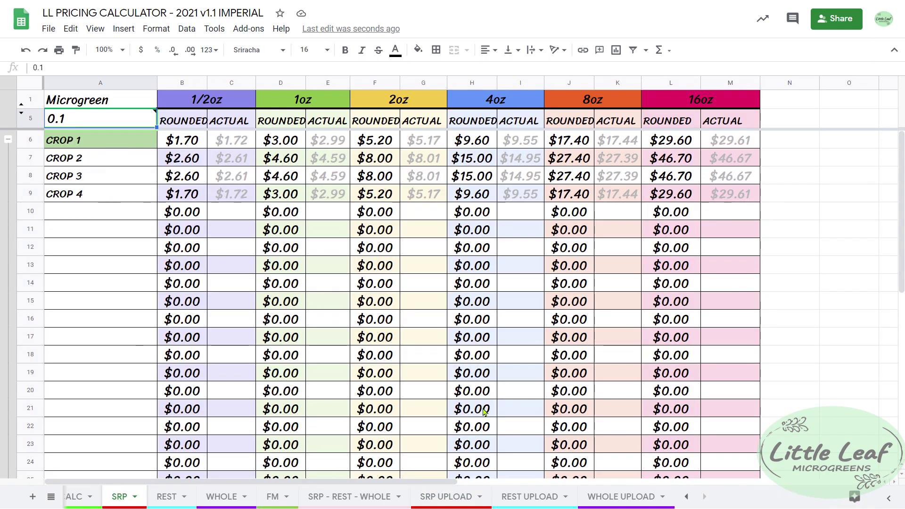
left_click(433, 499)
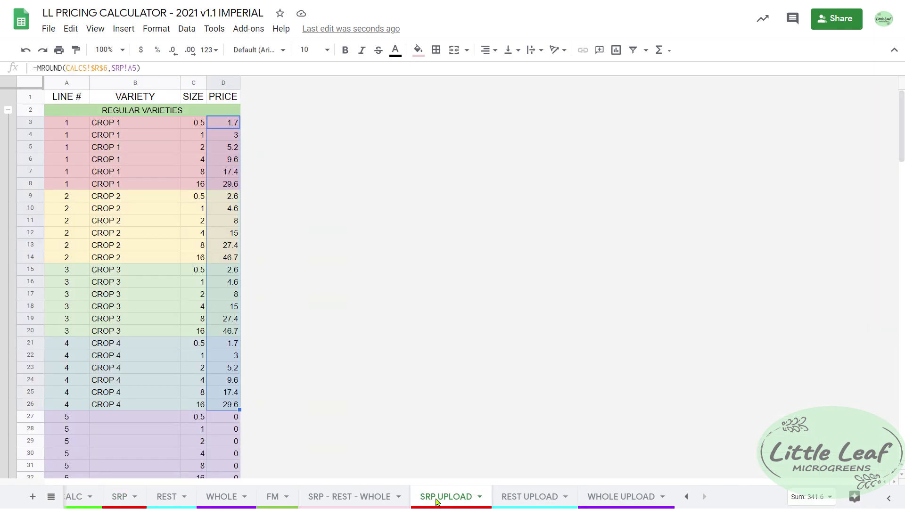
left_click(123, 501)
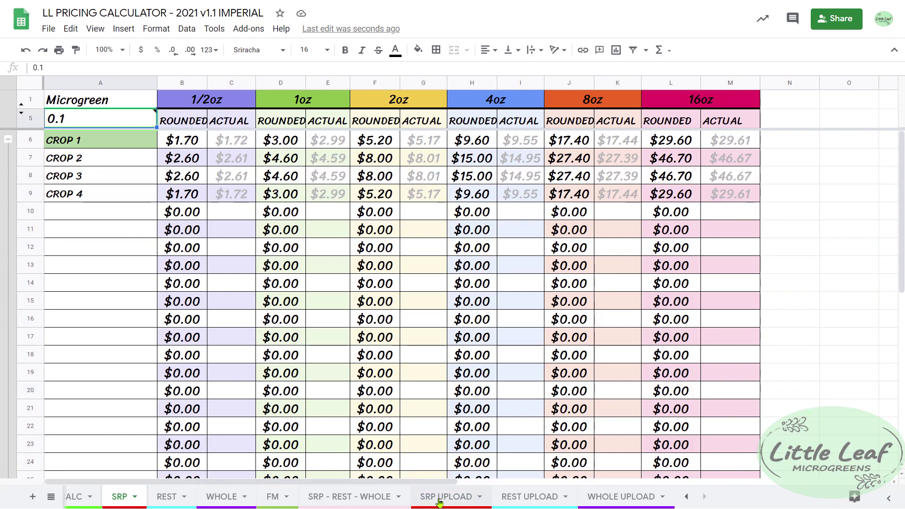
Step: Check the REST sheet's rounding value in A5 against the REGULAR VARIETIES prices on REST UPLOAD, leaving those rows collapsed
left_click(532, 499)
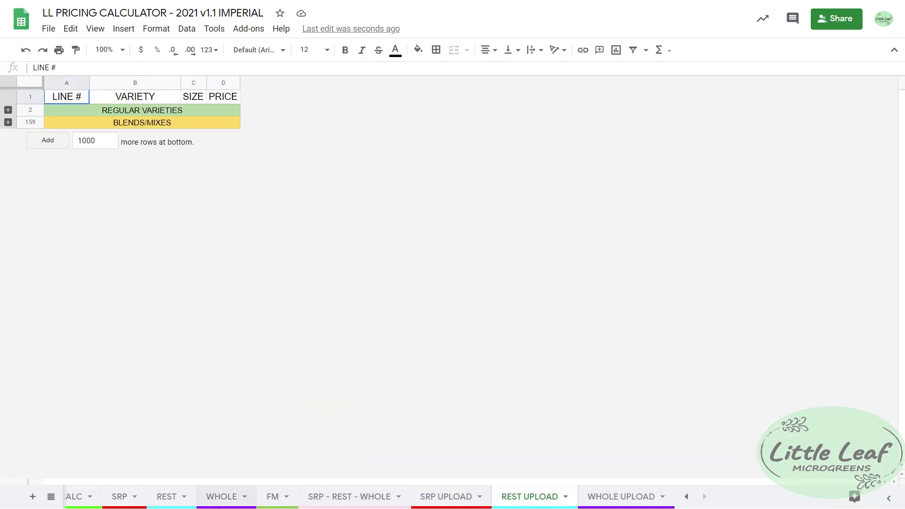
left_click(174, 500)
left_click(110, 124)
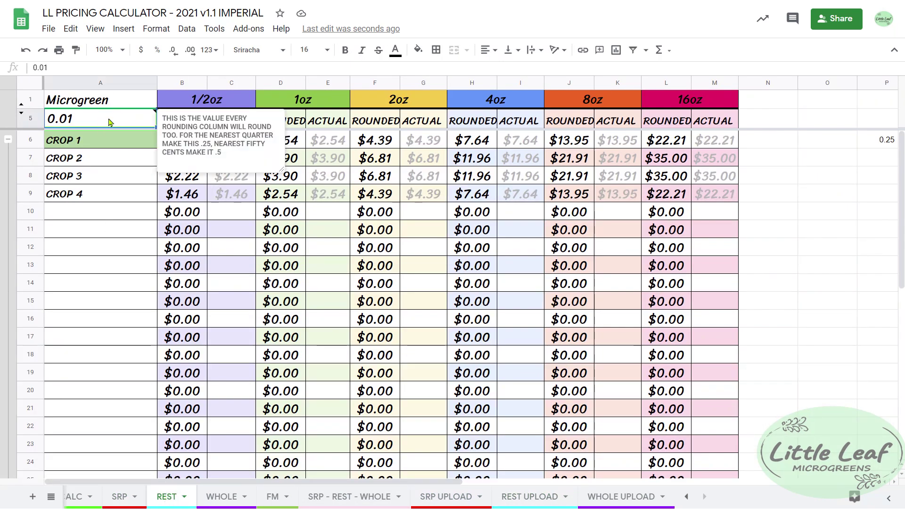
left_click(519, 496)
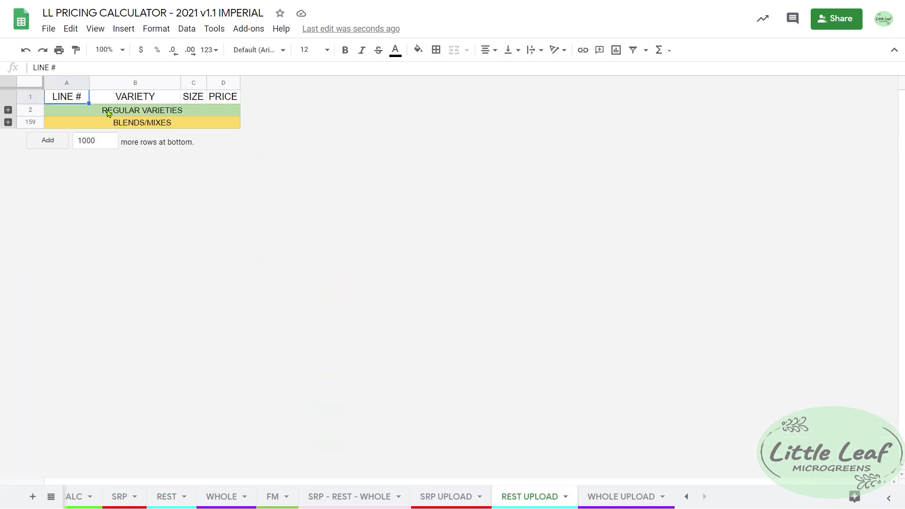
left_click(8, 110)
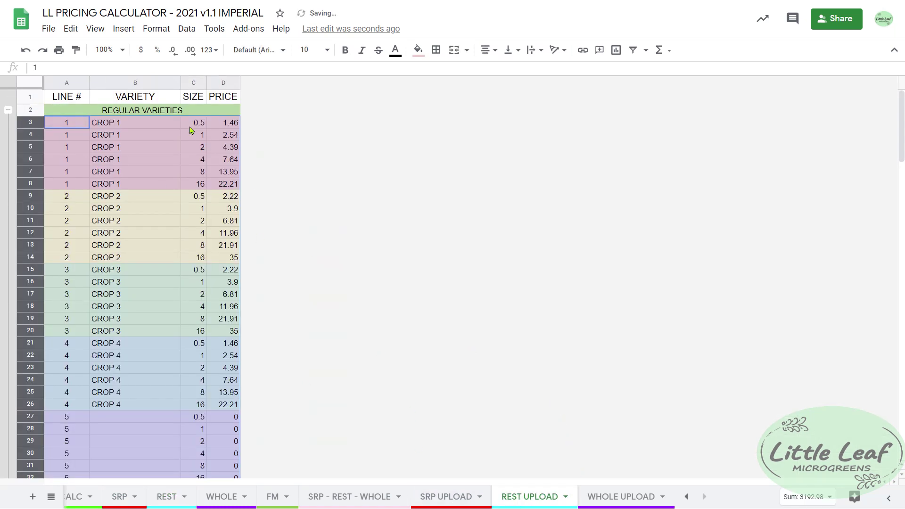
left_click(8, 111)
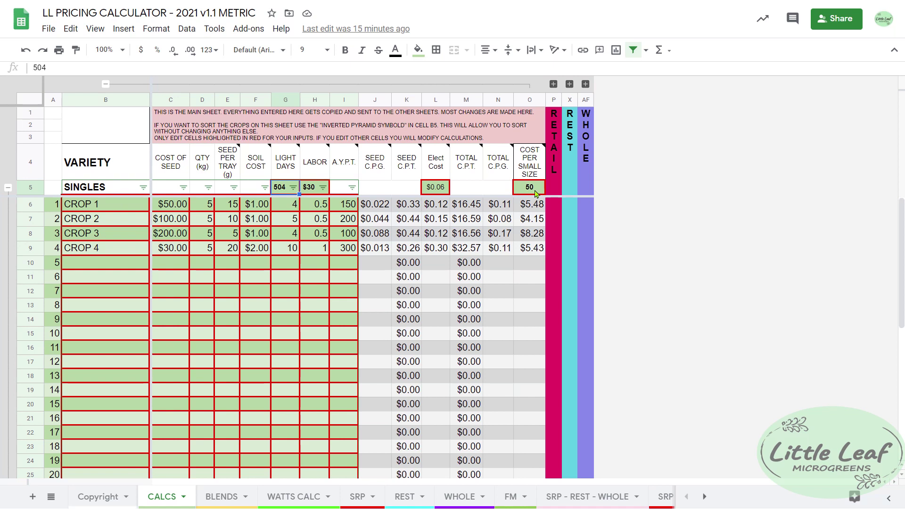
Step: In the METRIC workbook's CALCS sheet, review the QTY (kg) inputs and the COST PER SMALL SIZE setting and formula
left_click_drag(208, 208, 208, 247)
left_click(206, 205)
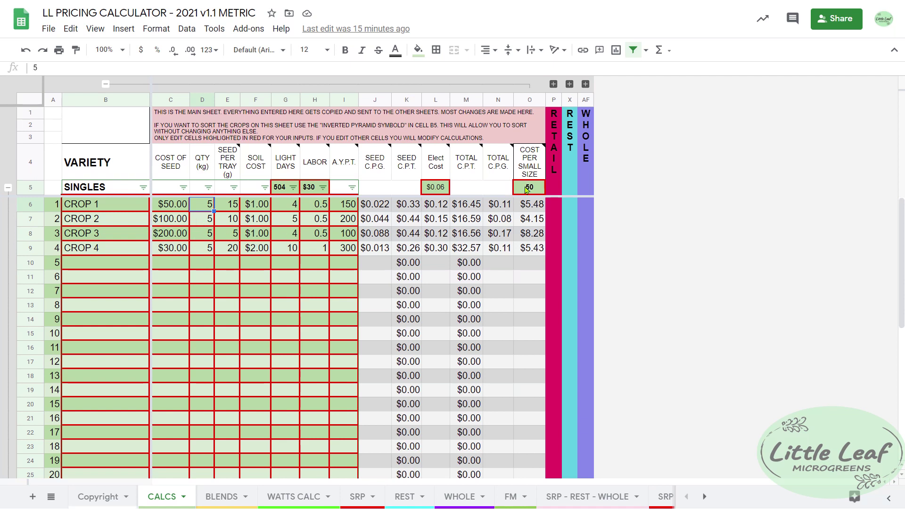
left_click(537, 159)
left_click(530, 188)
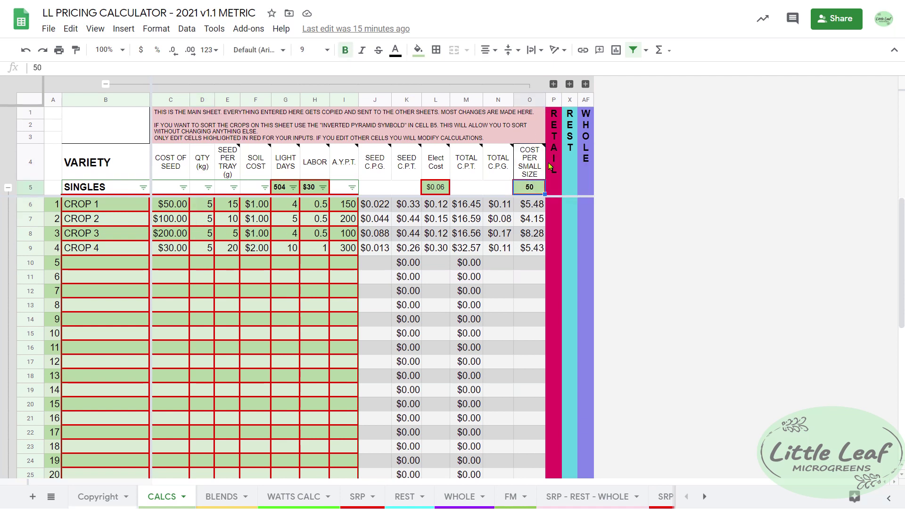
left_click(540, 205)
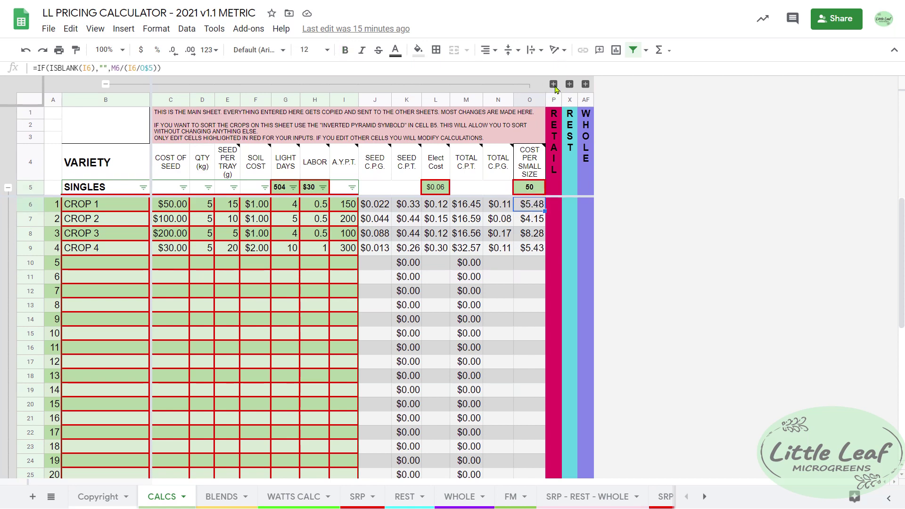
Step: Expand the METRIC workbook's RETAIL columns, review the prices for CROP 1 to CROP 4, and collapse the columns again
left_click(553, 85)
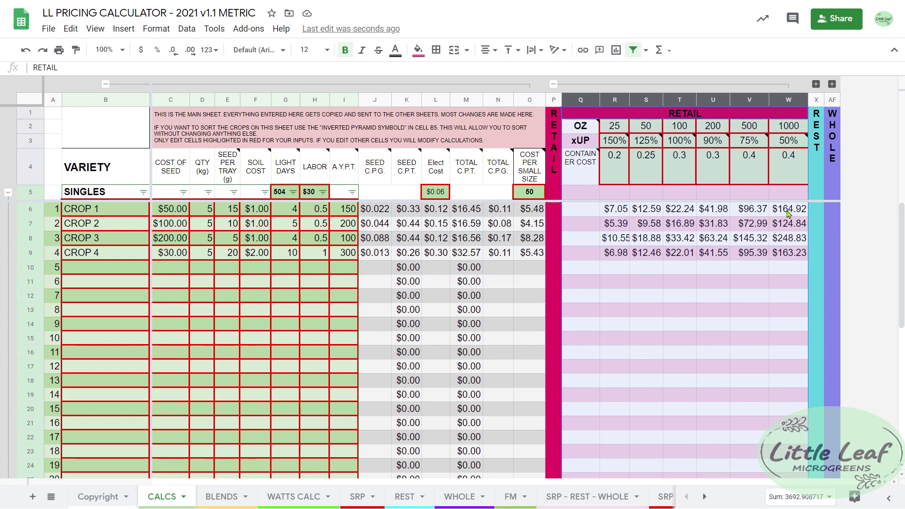
left_click_drag(787, 212, 598, 260)
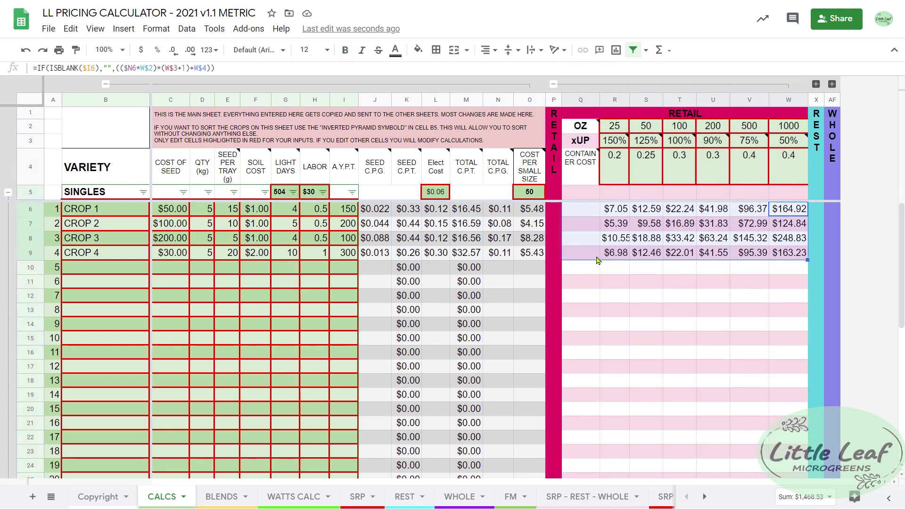
left_click(555, 85)
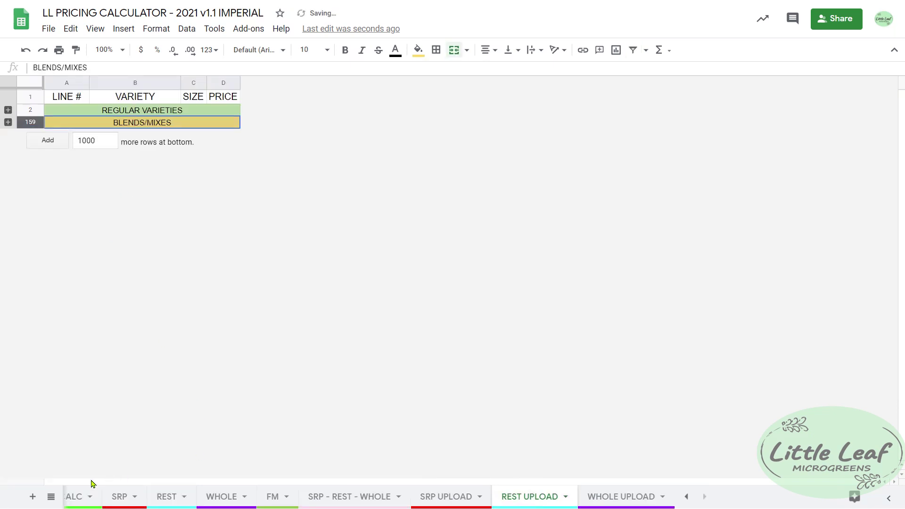
Step: Return to the CALCS sheet of the IMPERIAL workbook and review the CROP 1 to CROP 4 rows
left_click(686, 496)
left_click(160, 496)
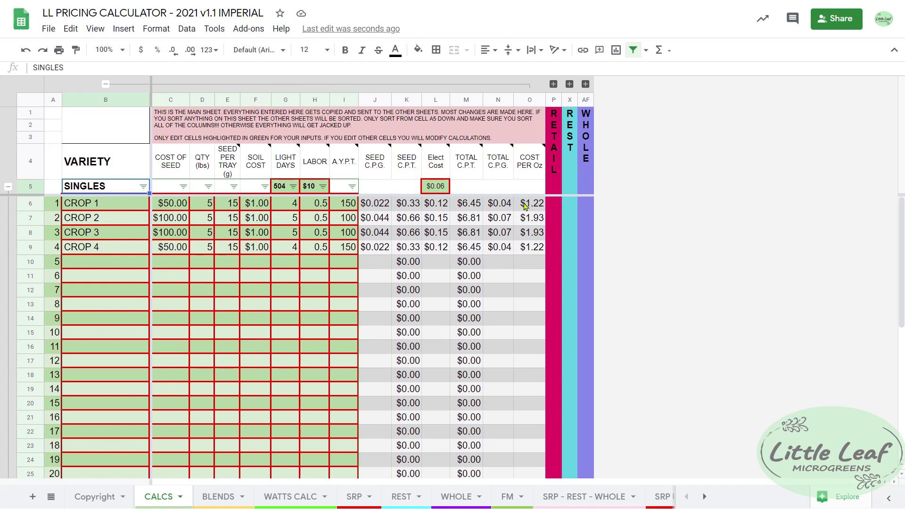
left_click_drag(529, 203, 100, 247)
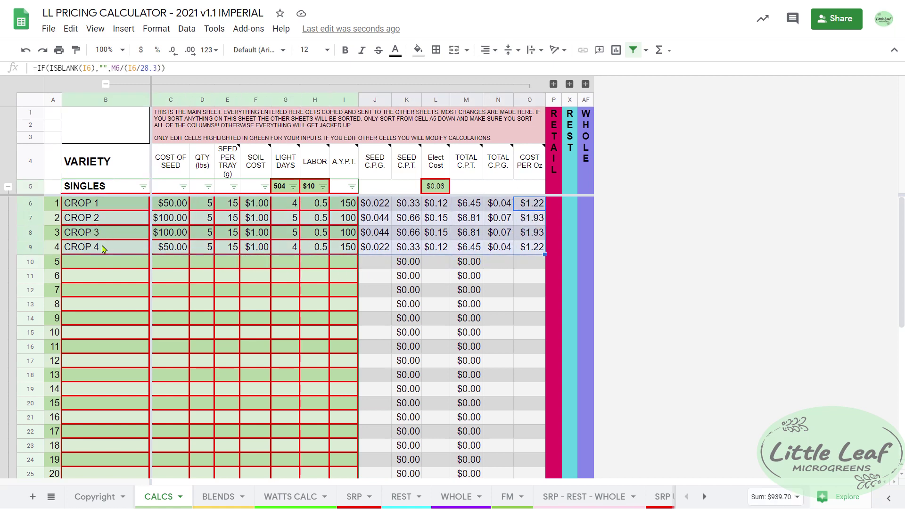
left_click(113, 258)
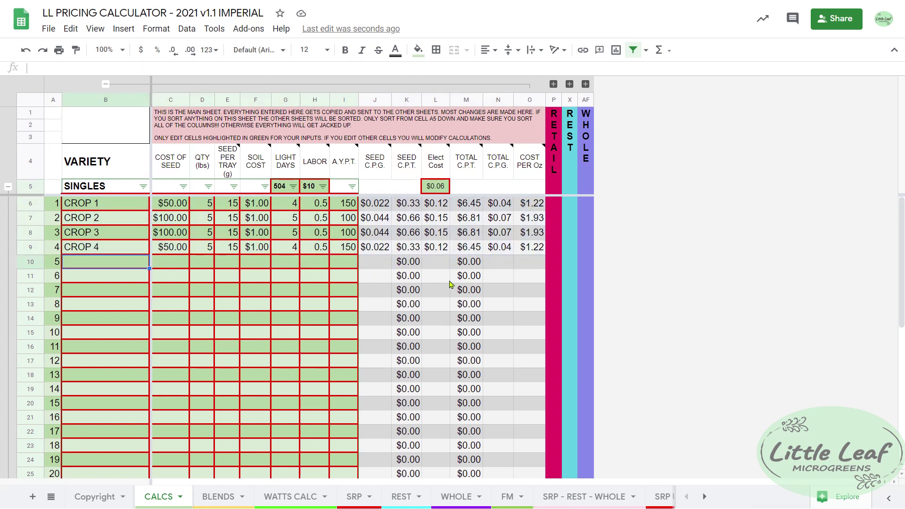